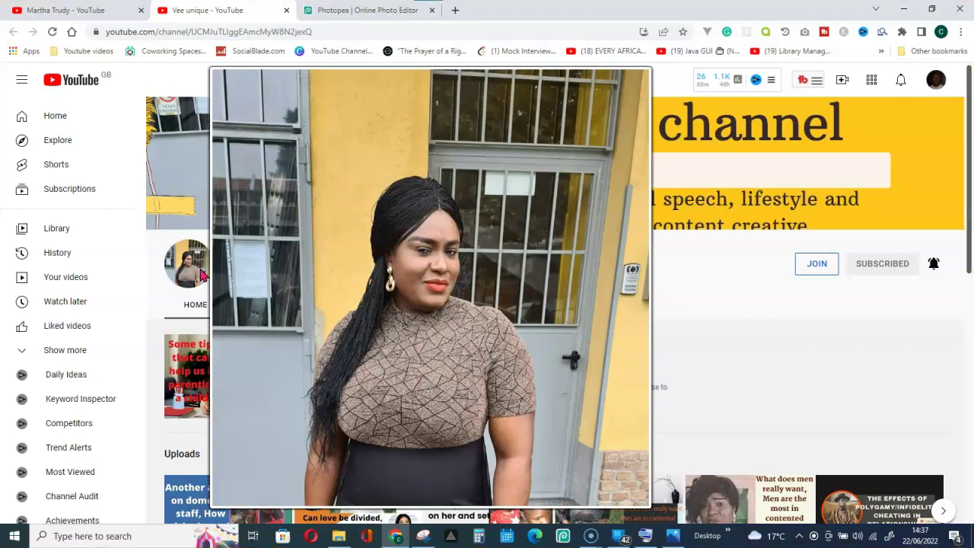
Step: Capture the enlarged Vee unique channel profile photo to the clipboard as a rectangular snip
key("super+shift+s")
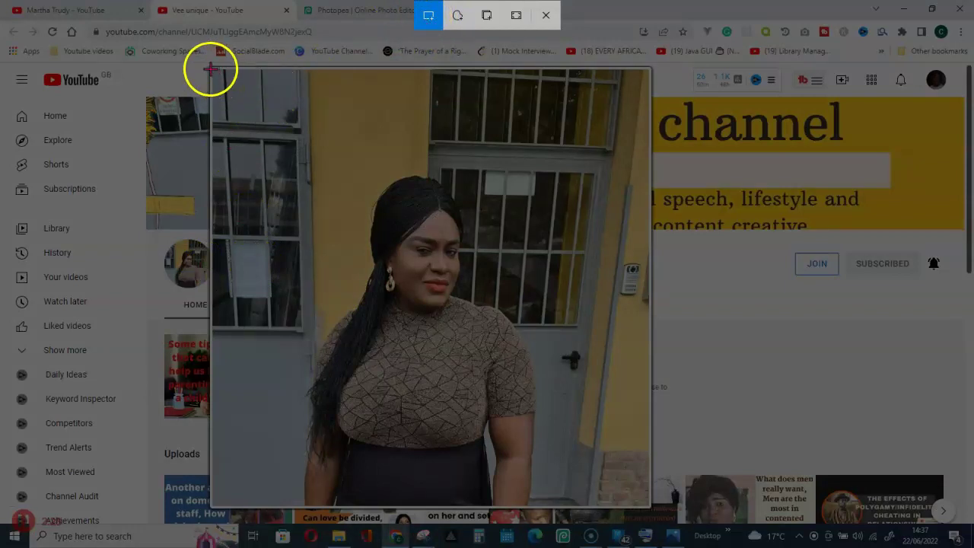
left_click_drag(209, 68, 652, 506)
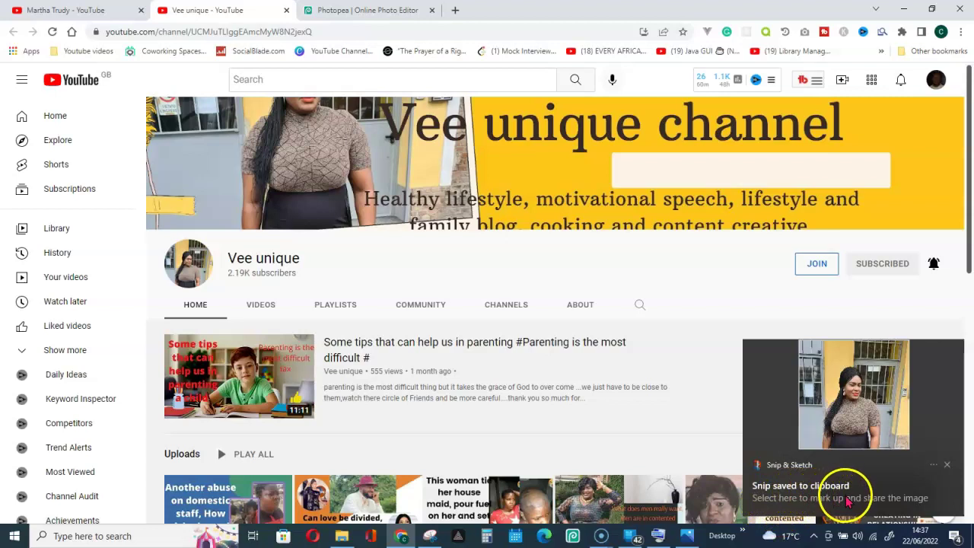
Step: Switch to Photopea and create a new project from the Youtube Cover preset, 2560 x 1440 px
left_click(349, 12)
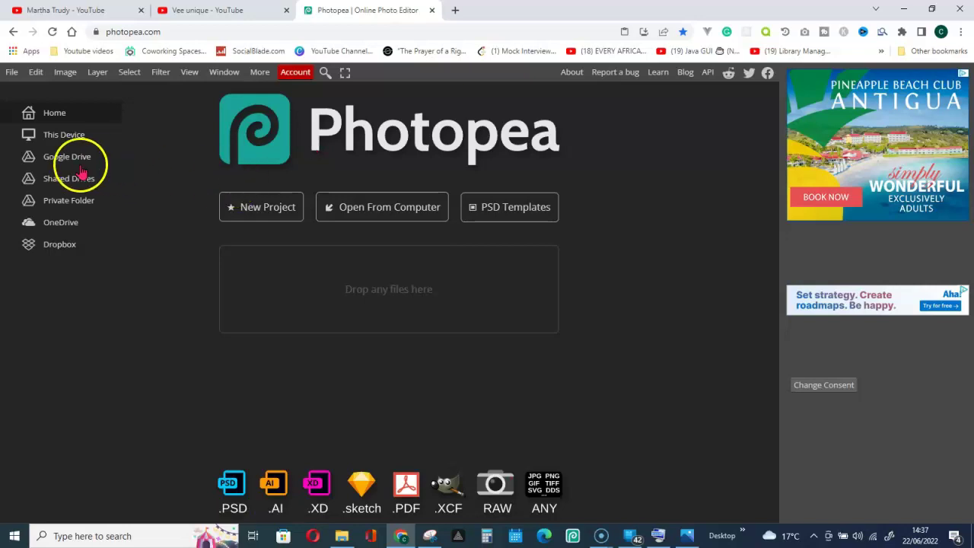
left_click(267, 217)
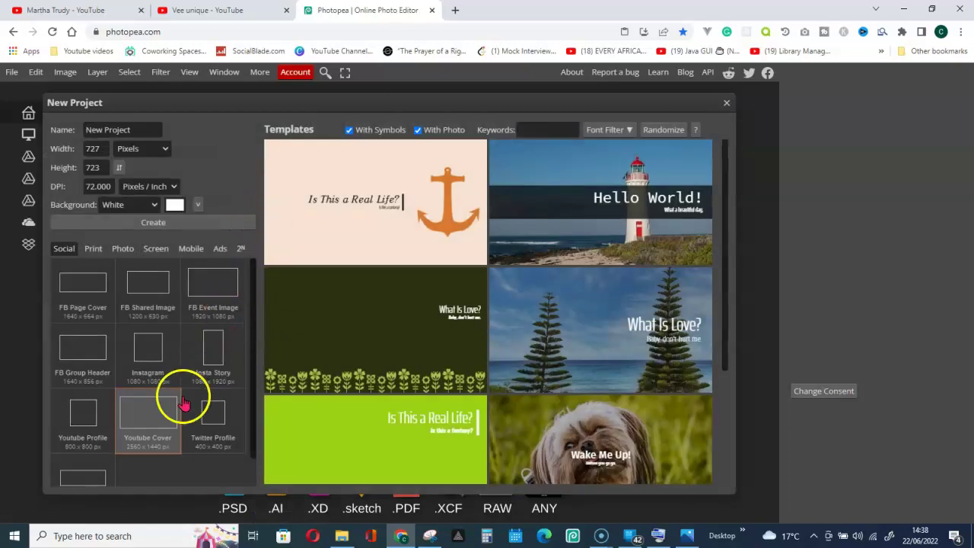
left_click(144, 455)
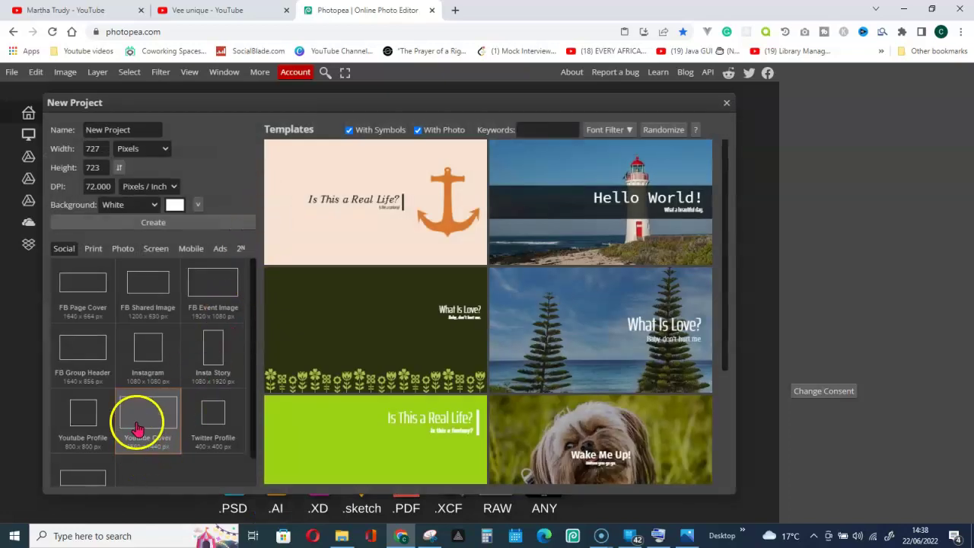
left_click(153, 225)
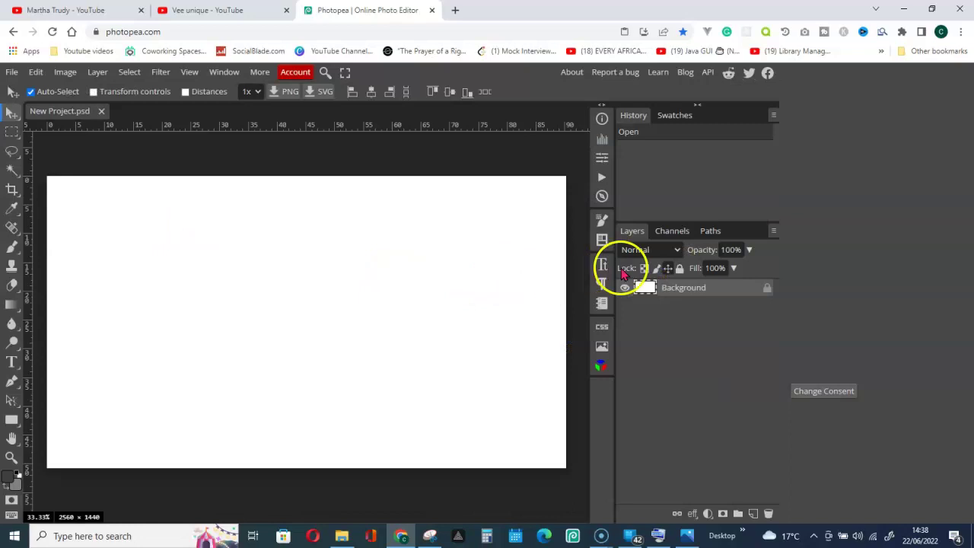
Step: Apply a mid-grey Color Overlay layer style to the Background layer
right_click(687, 294)
left_click(643, 194)
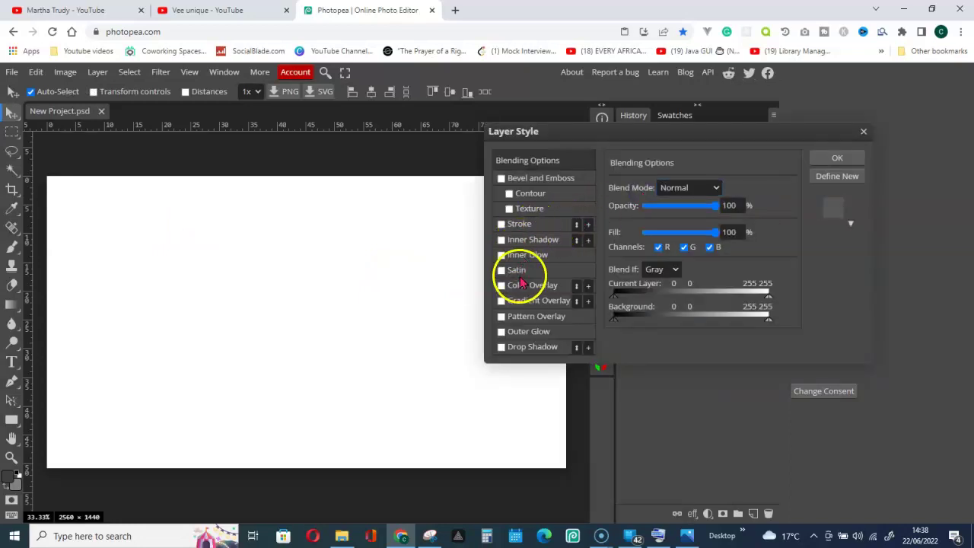
left_click(529, 288)
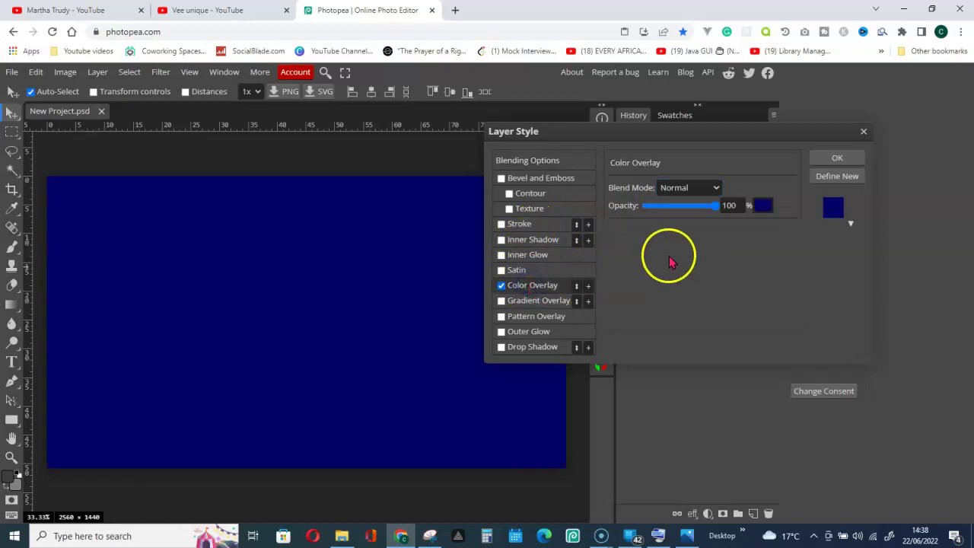
left_click(771, 217)
left_click(354, 315)
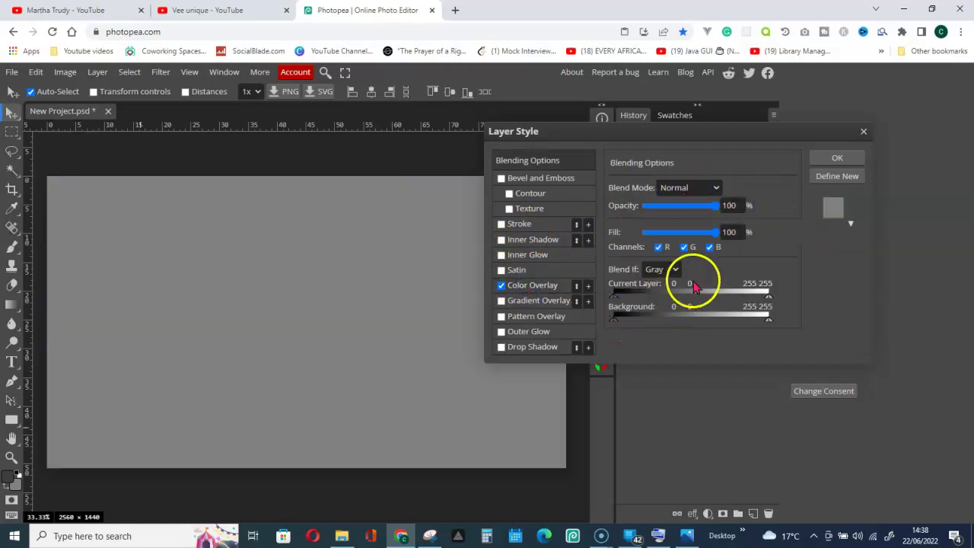
left_click(837, 158)
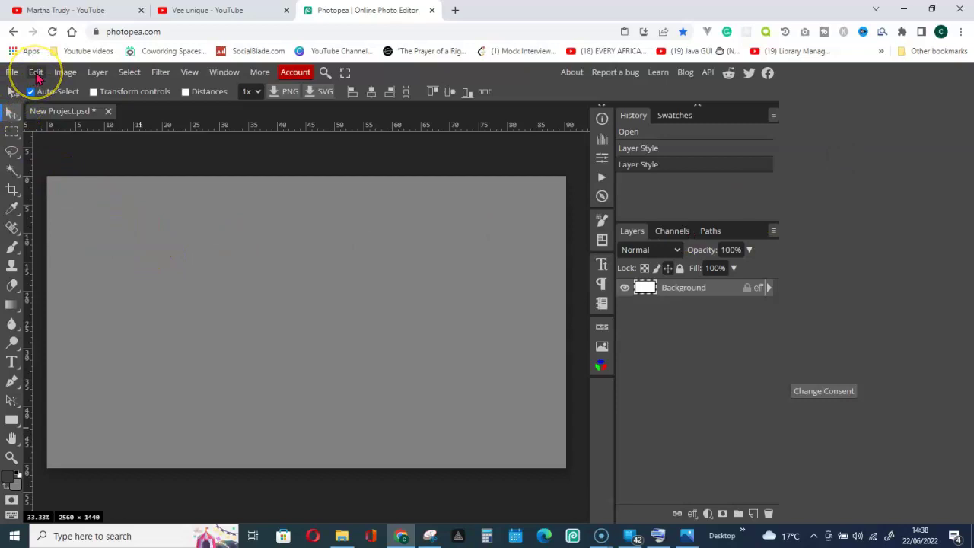
Step: Paste the captured photo as a new layer and move it near the middle of the canvas
left_click(35, 72)
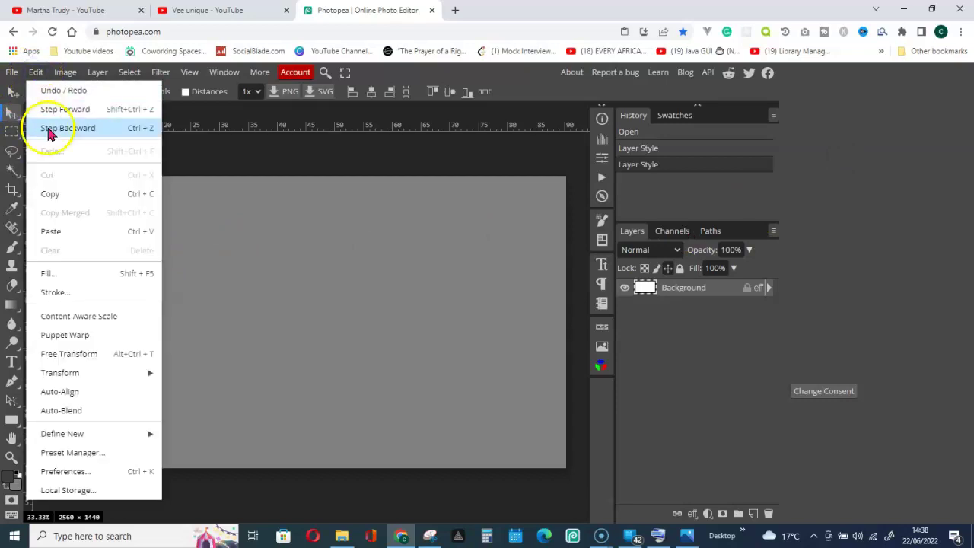
left_click(62, 240)
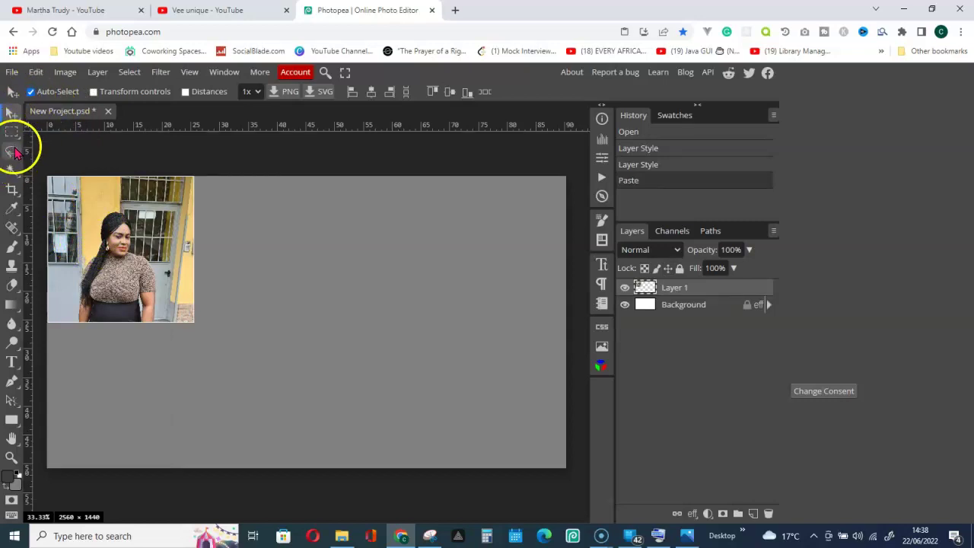
left_click(12, 154)
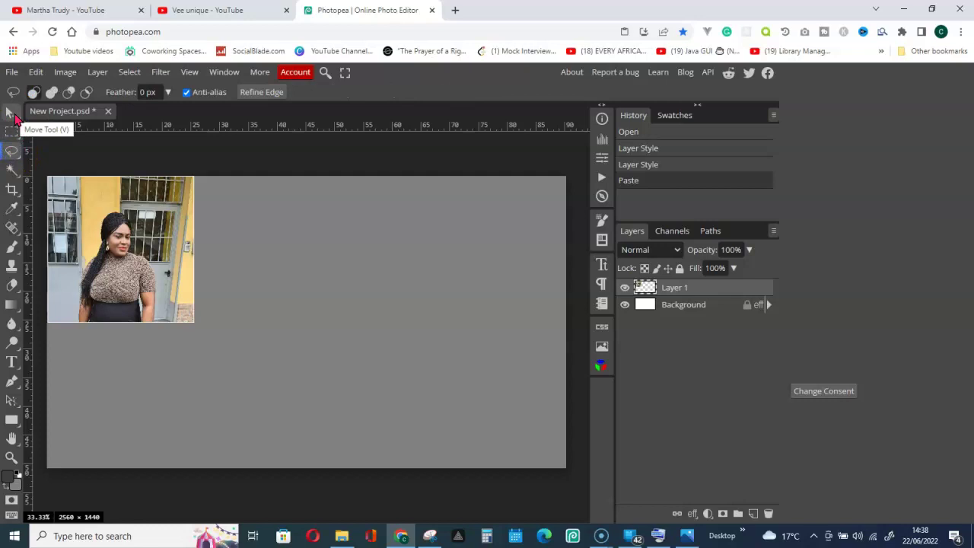
left_click(13, 113)
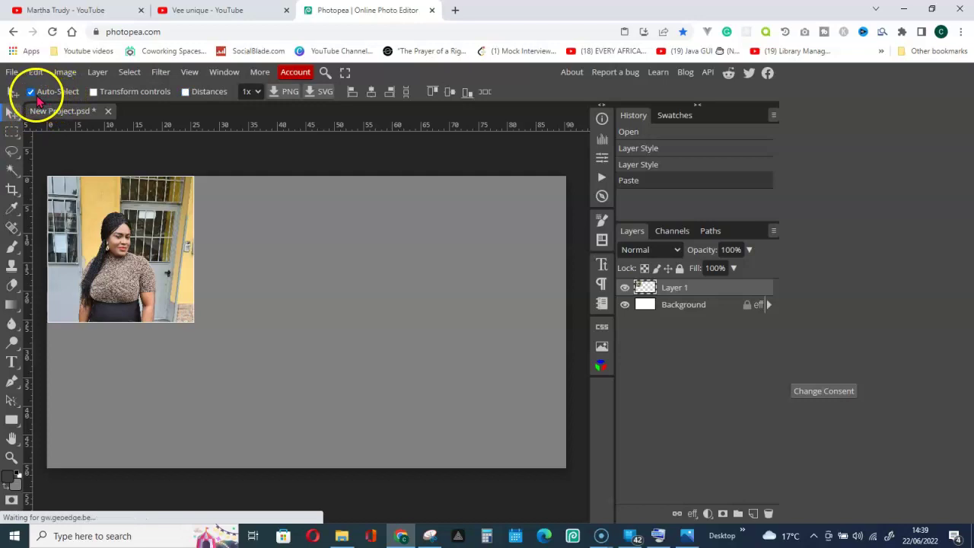
left_click_drag(105, 261, 264, 311)
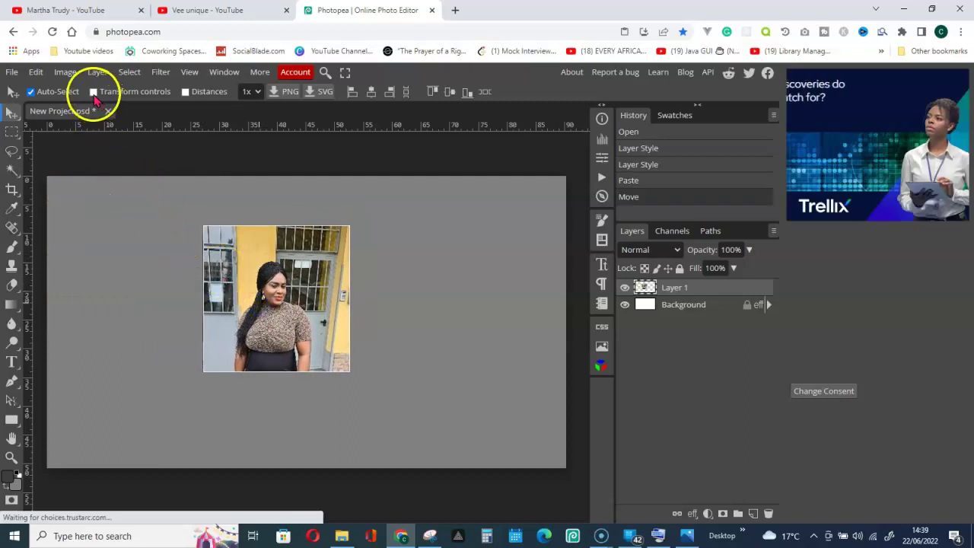
Step: Switch to the other YouTube channel page and capture its enlarged profile photo as a rectangular snip
left_click(79, 12)
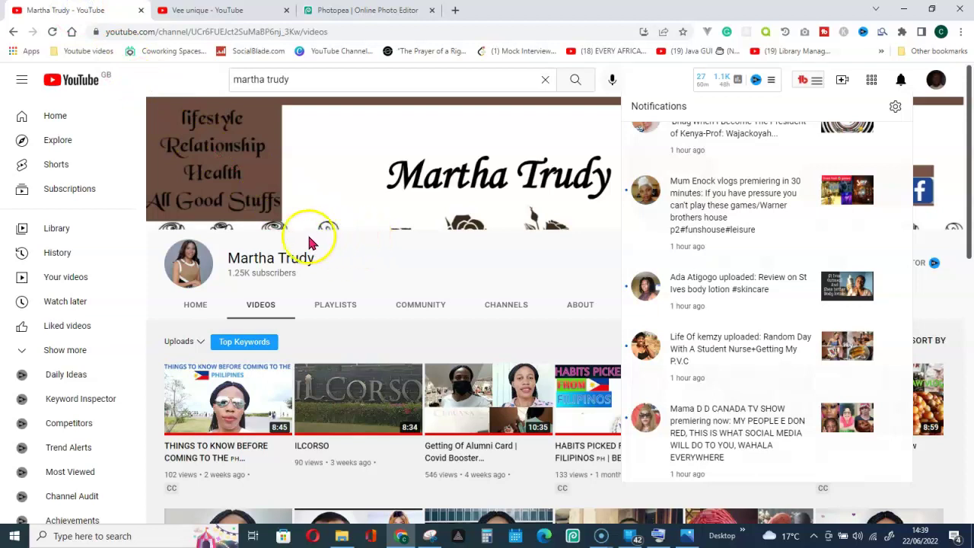
mouse_move(190, 271)
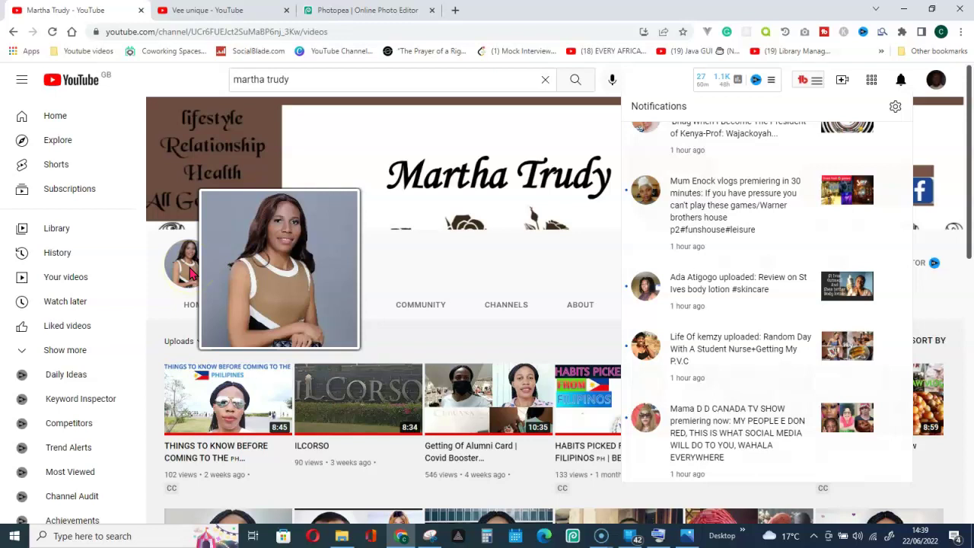
key("super+shift+s")
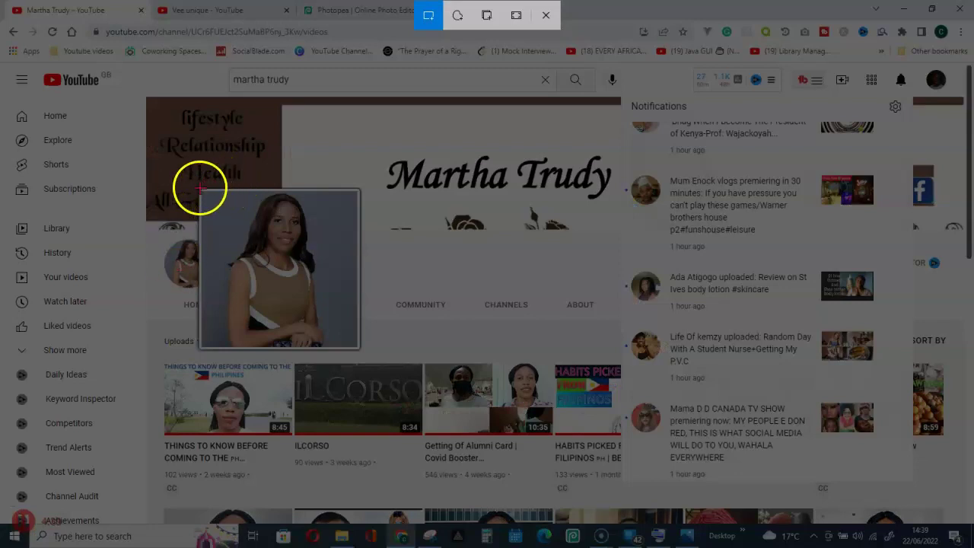
left_click_drag(199, 190, 361, 350)
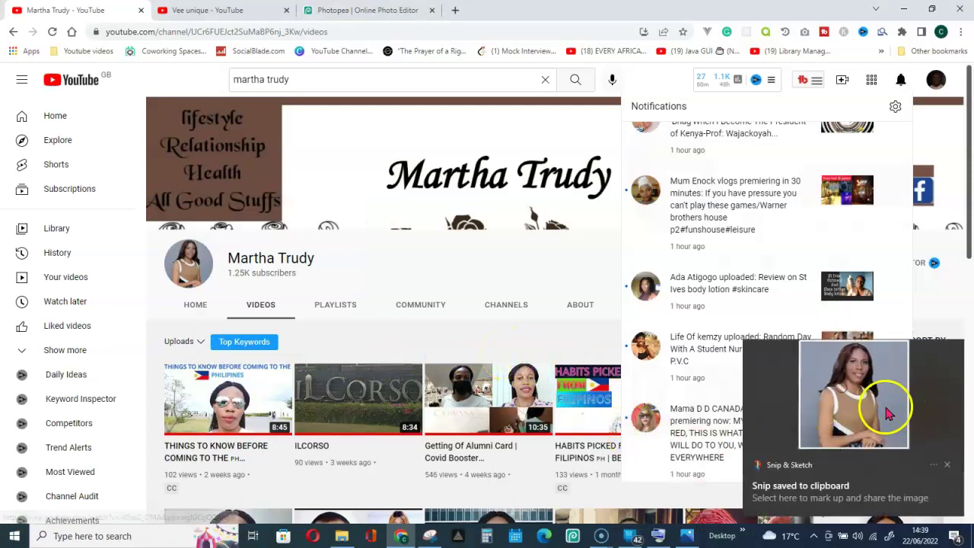
Step: View the sample image sidebysimage.png, then paste the second captured photo into the Photopea project
left_click(688, 536)
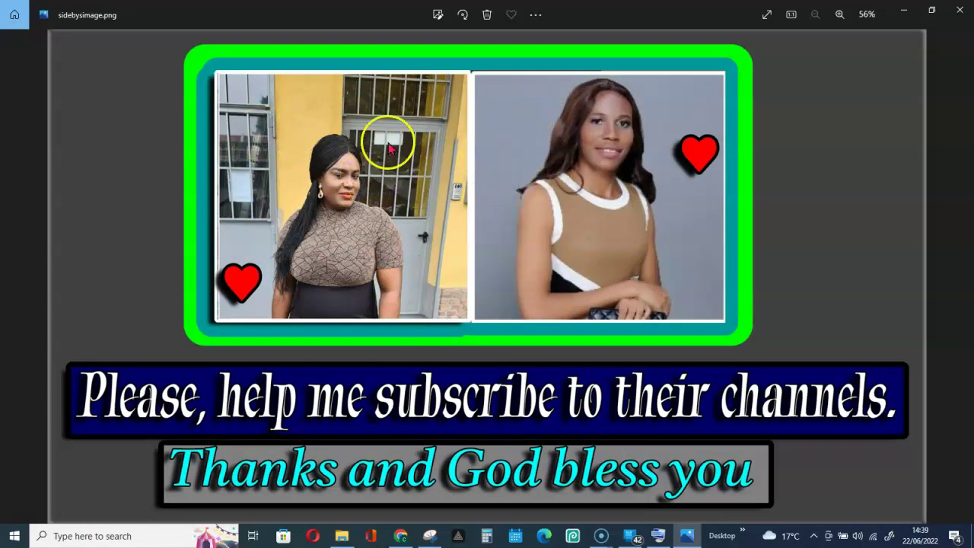
left_click(911, 16)
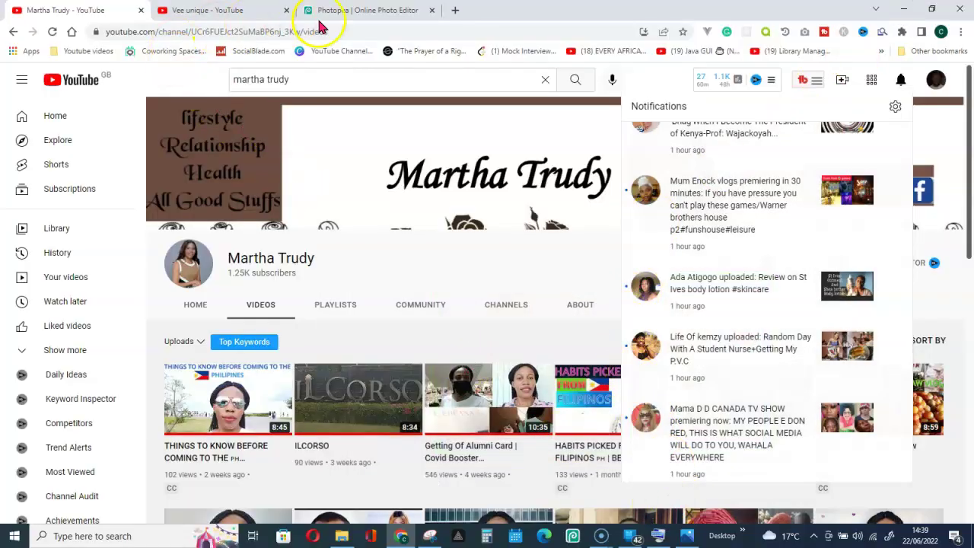
left_click(368, 12)
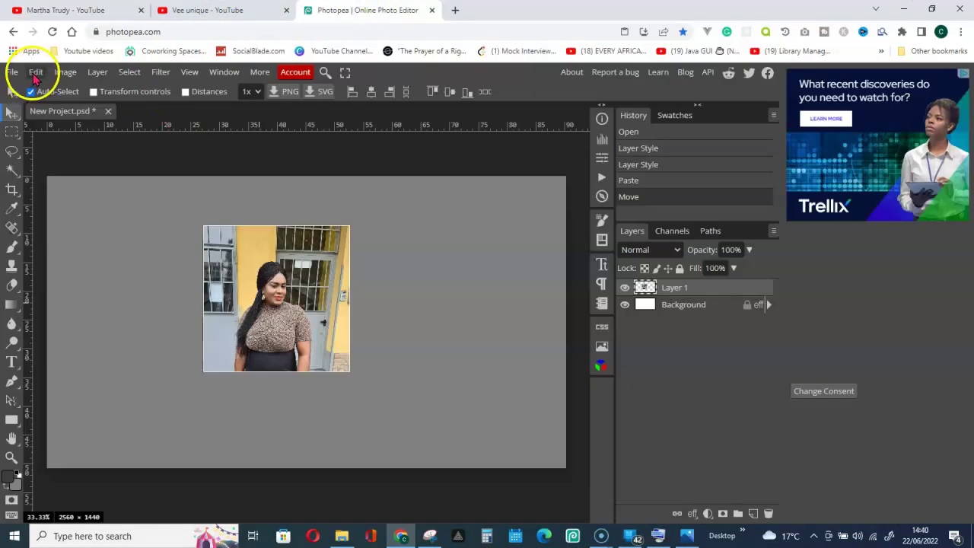
left_click(36, 72)
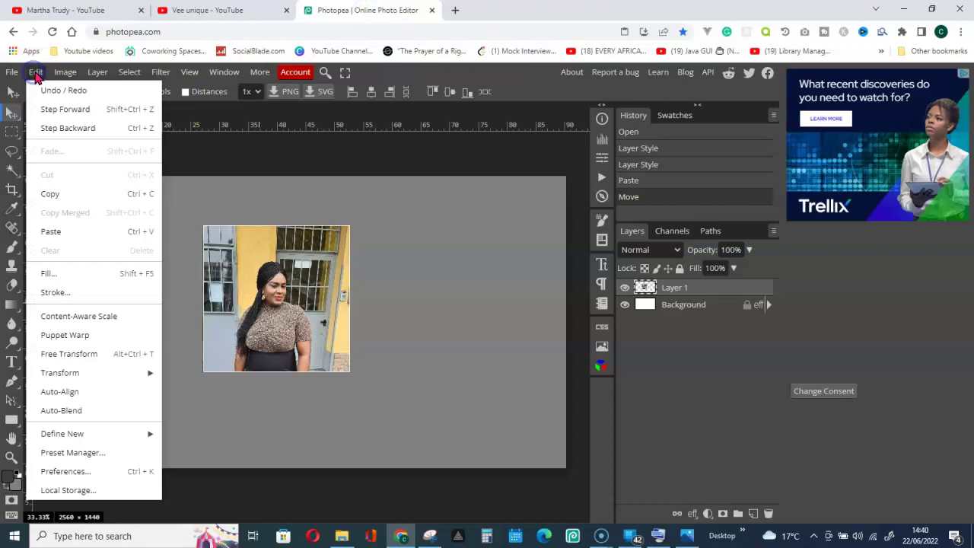
left_click(48, 229)
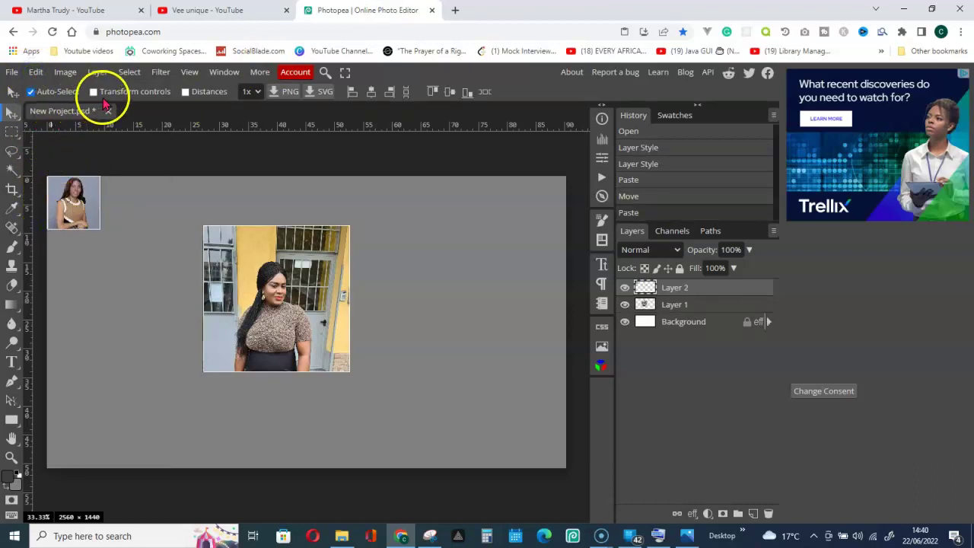
Step: Enable transform controls, move the large photo toward the canvas's left side and place the small photo just to its right
left_click(96, 221)
left_click_drag(97, 221, 469, 309)
left_click_drag(297, 282, 206, 273)
left_click_drag(441, 296, 314, 294)
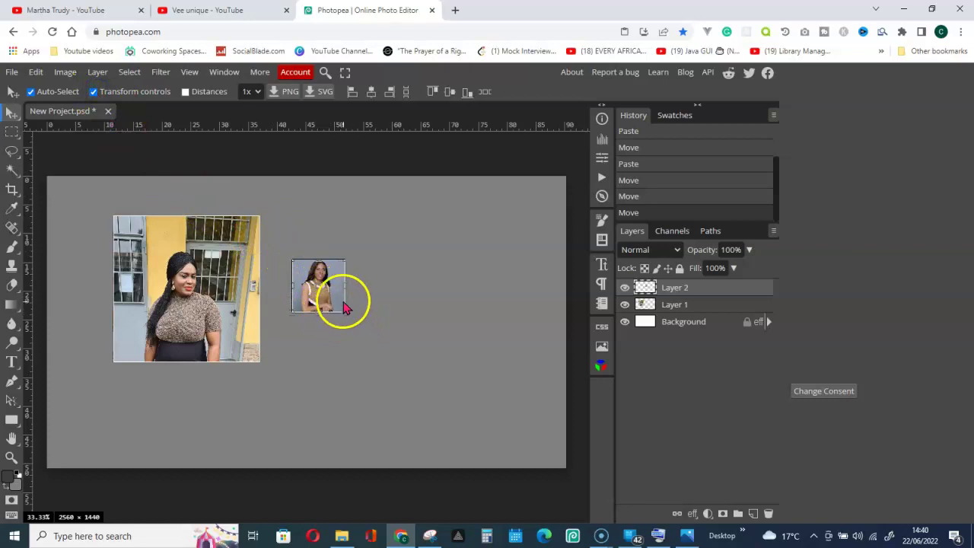
Step: Enlarge the small photo to about 303% and place it flush against the first photo's right edge with tops aligned
left_click_drag(344, 313, 457, 428)
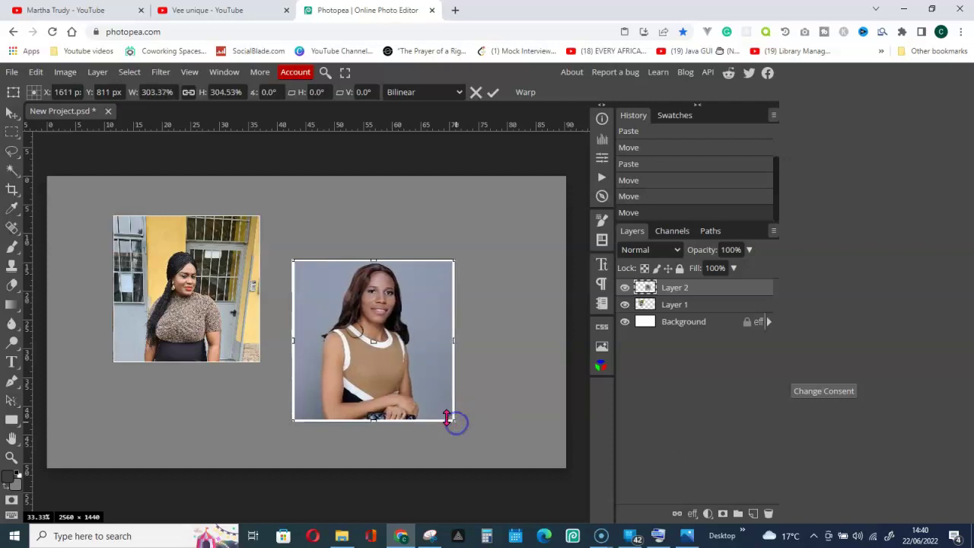
left_click(494, 101)
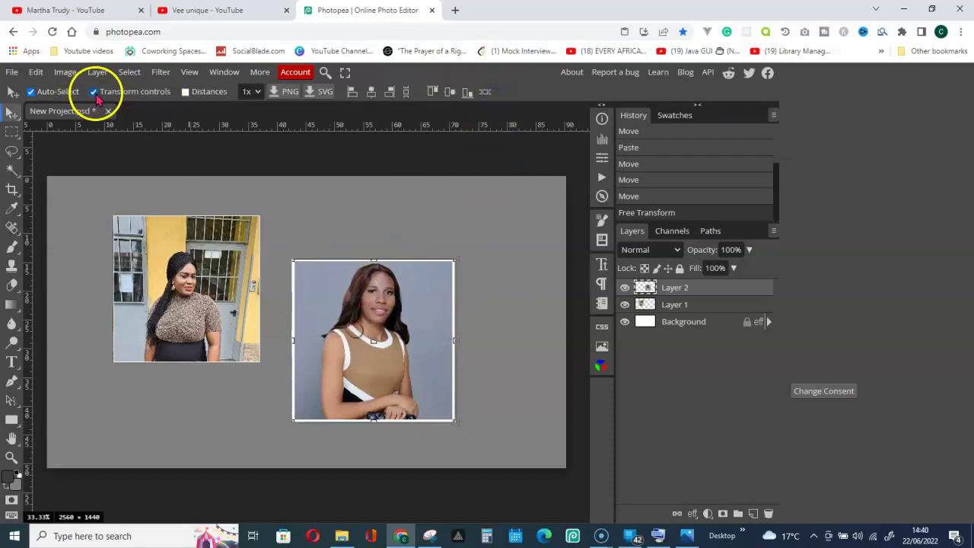
left_click_drag(366, 348, 337, 309)
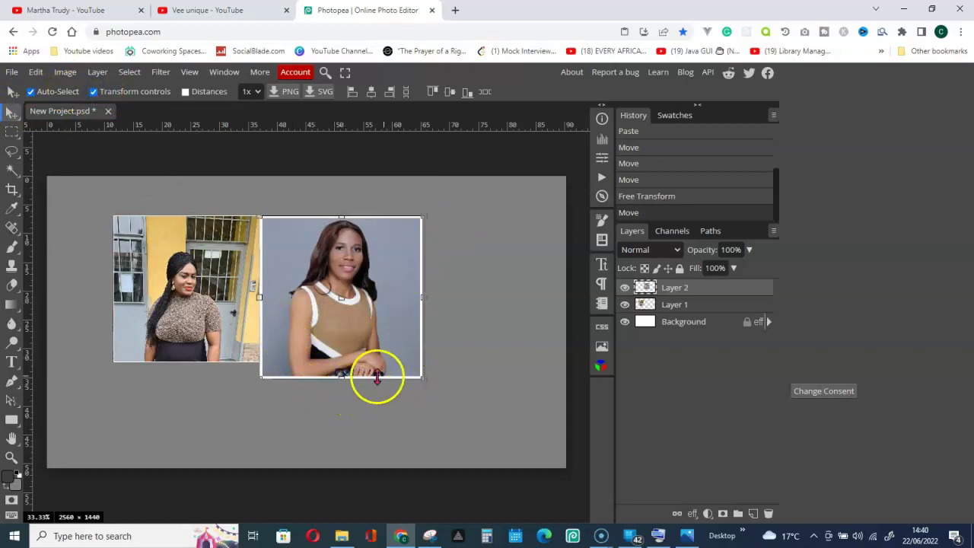
Step: Resize the right photo to about 28.3 x 25.9 cm so its height matches the left photo
left_click_drag(342, 378, 342, 381)
left_click_drag(422, 376, 421, 374)
left_click_drag(422, 371, 422, 365)
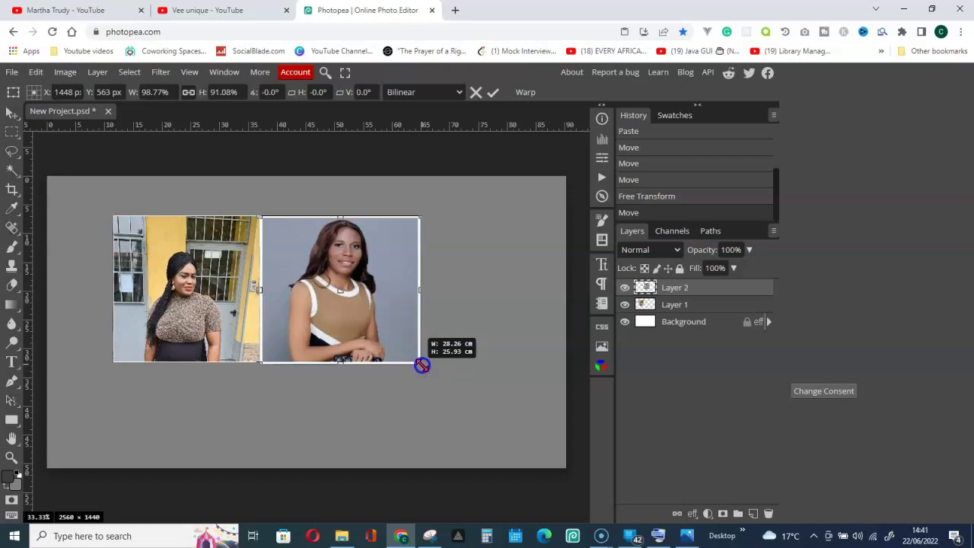
left_click_drag(422, 365, 421, 364)
left_click(493, 92)
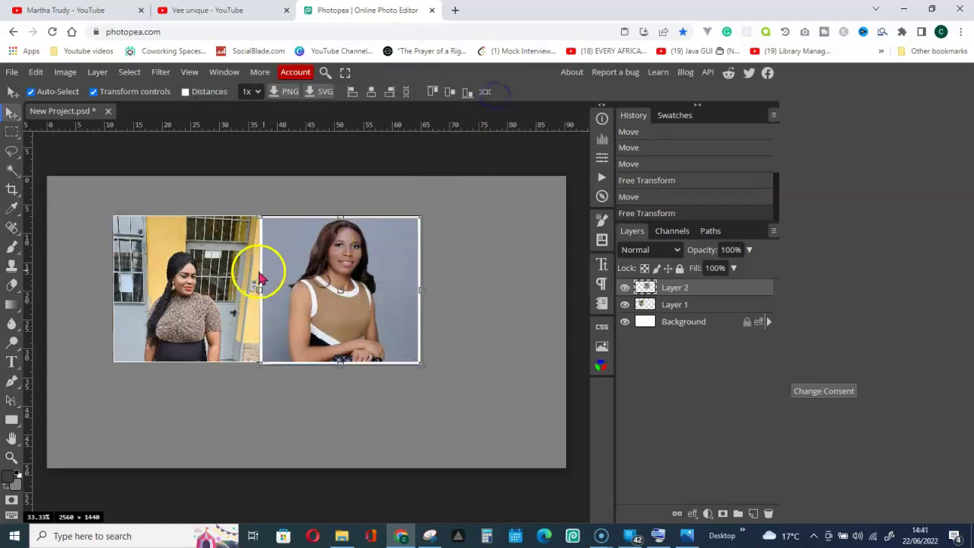
Step: Turn off transform controls and nudge the left photo slightly down to line up with the right one
left_click(98, 94)
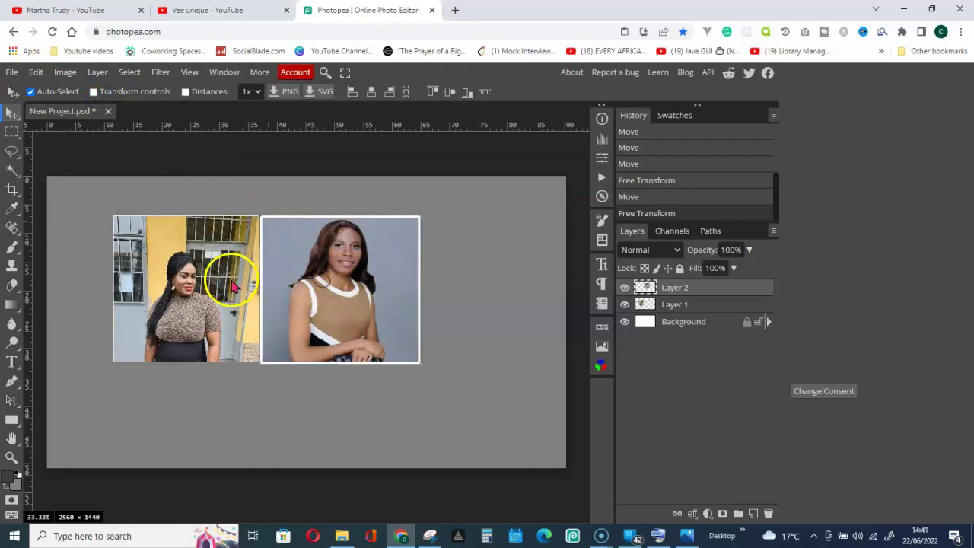
left_click_drag(232, 283, 232, 286)
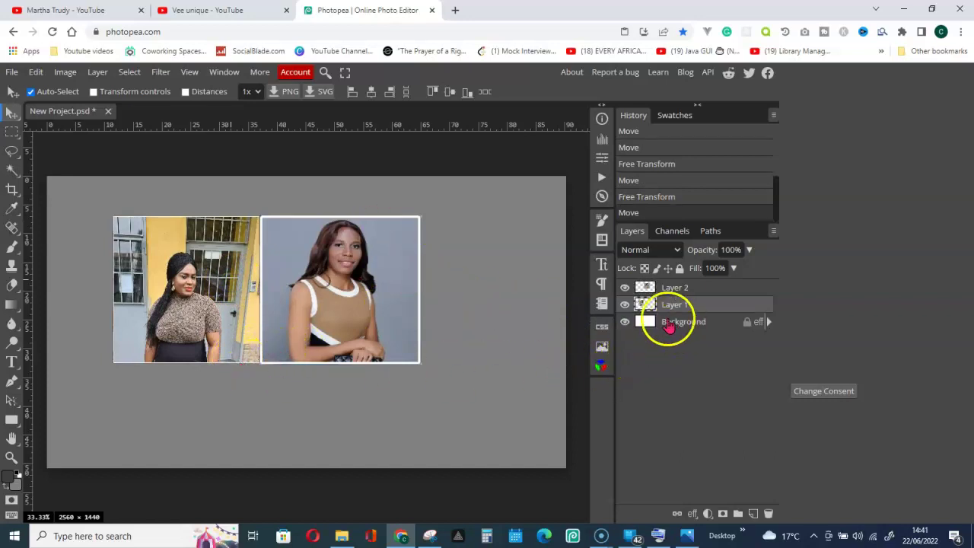
Step: Try to select both photo layers together with the help of the on-screen keyboard
left_click(658, 533)
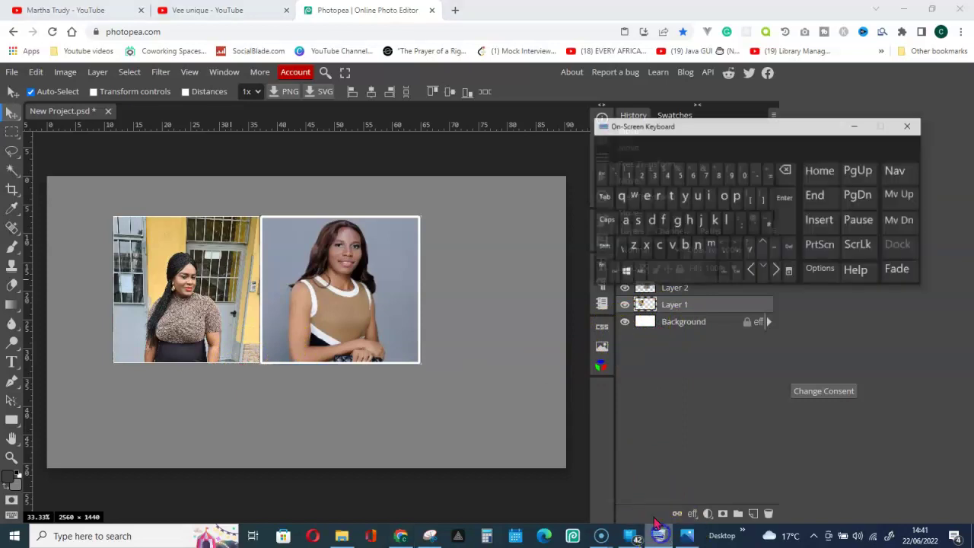
left_click(602, 232)
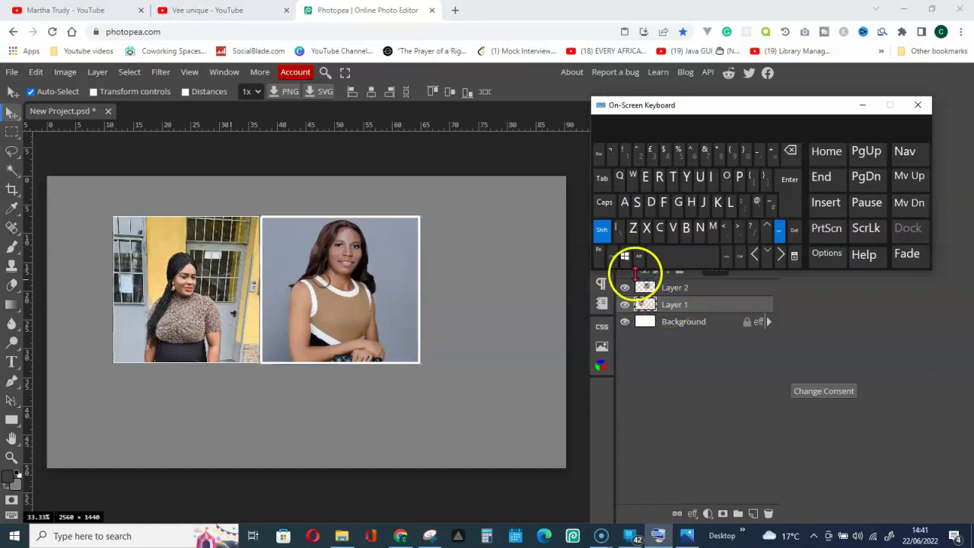
left_click(675, 289)
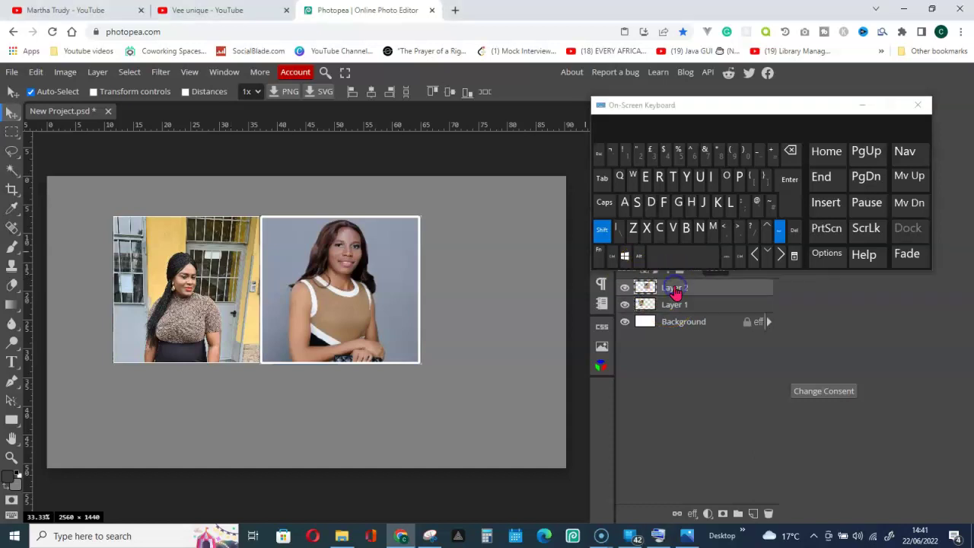
left_click(677, 305)
left_click(603, 230)
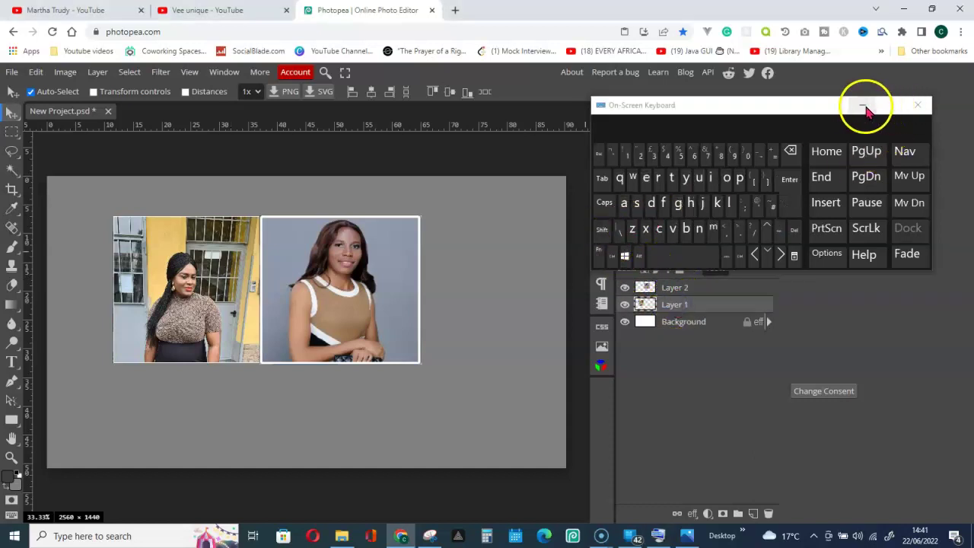
left_click(864, 108)
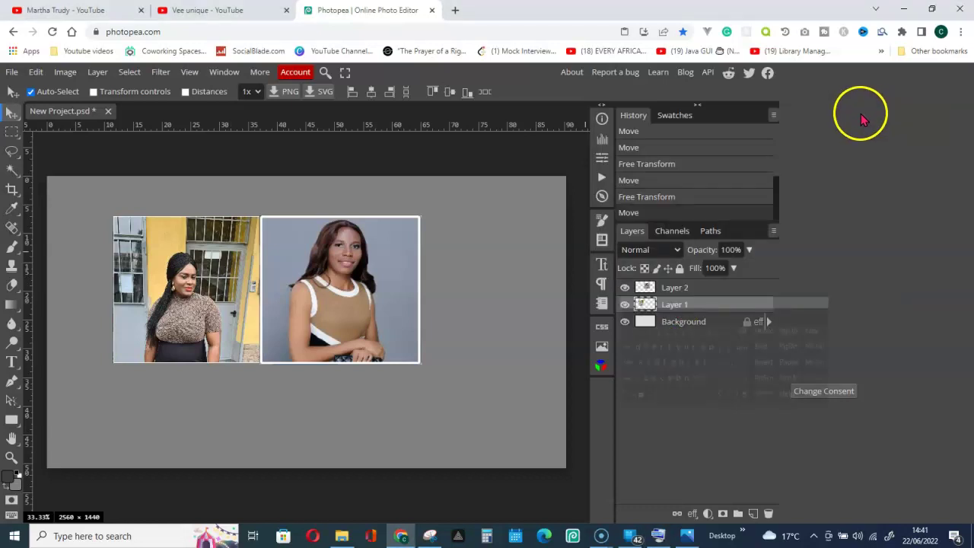
Step: Merge the two photo layers into one and move the combined image toward the canvas's centre
left_click(680, 290, "shift")
mouse_move(680, 309)
left_mouse_down()
mouse_move(685, 283)
mouse_move(646, 282)
mouse_move(276, 170)
left_mouse_up()
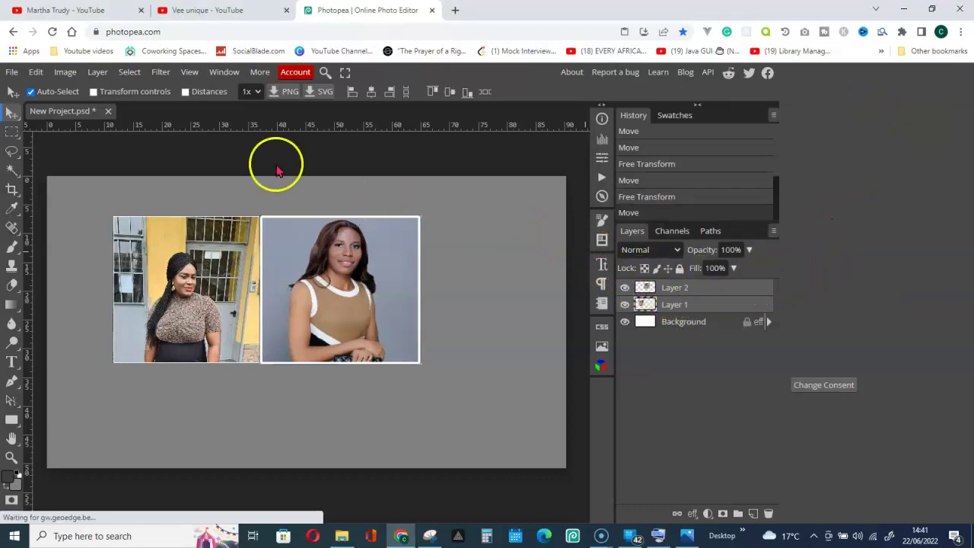
left_click(98, 71)
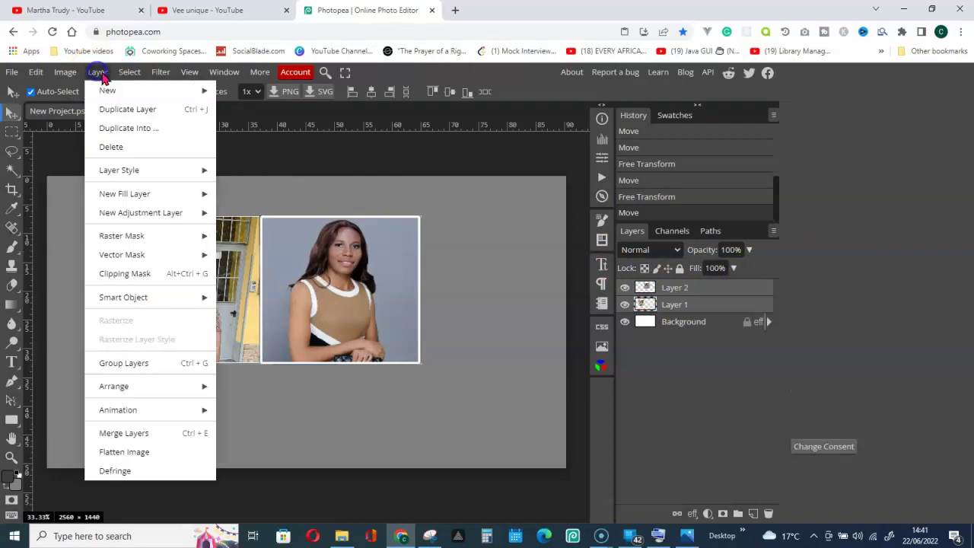
left_click(127, 439)
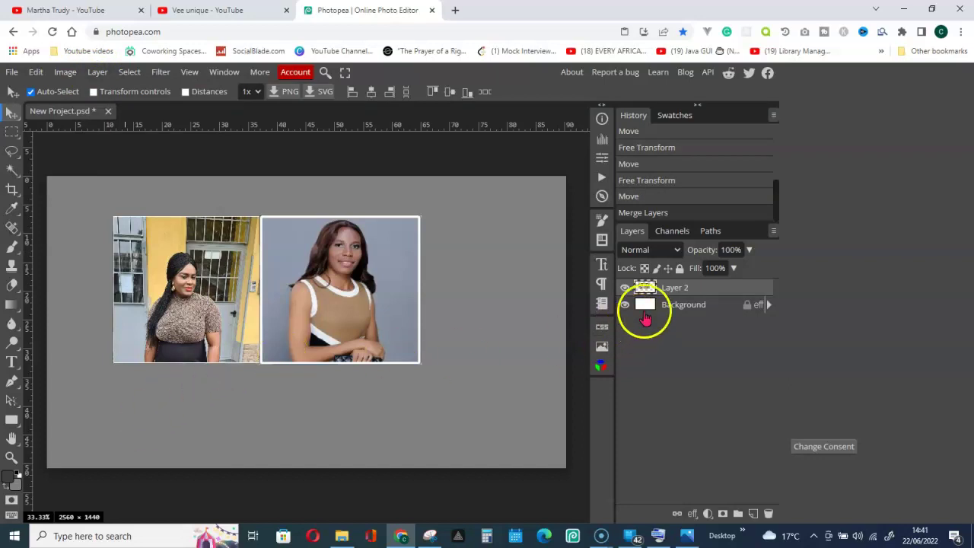
mouse_move(293, 294)
left_mouse_down()
mouse_move(354, 292)
mouse_move(285, 294)
mouse_move(327, 297)
mouse_move(296, 306)
mouse_move(296, 295)
mouse_move(303, 306)
left_mouse_up()
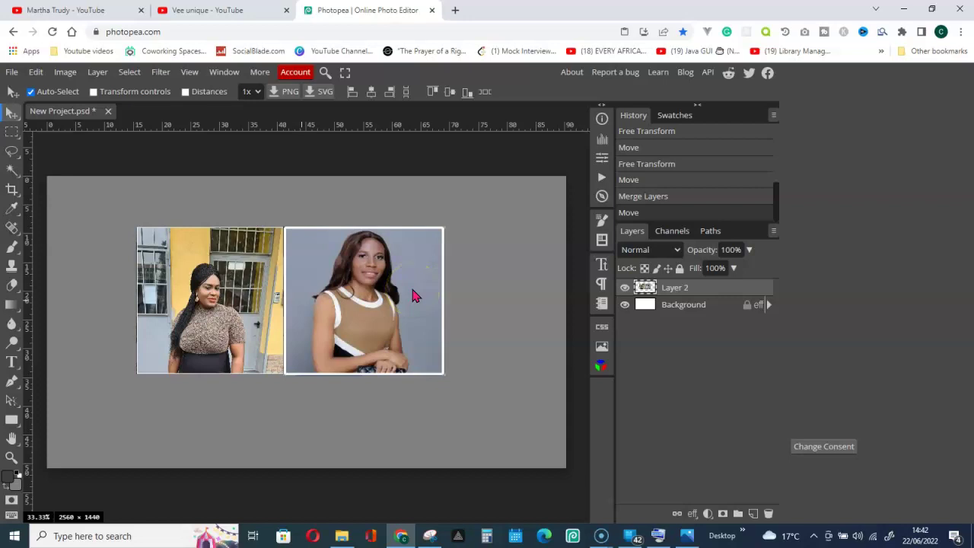
Step: Give the merged photo layer a 27 px dark teal (006666) outside stroke and a drop shadow
left_click(683, 295)
right_click(682, 295)
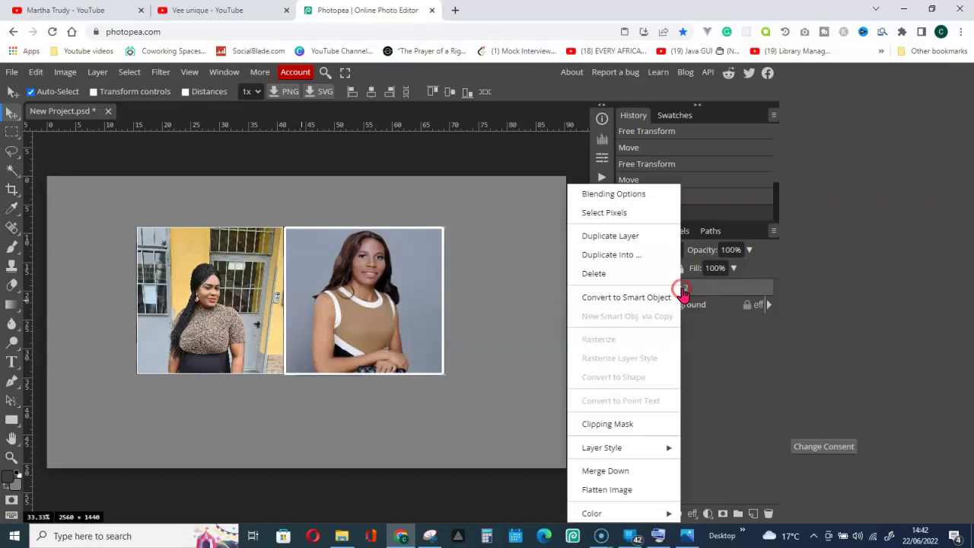
left_click(616, 196)
left_click(533, 285)
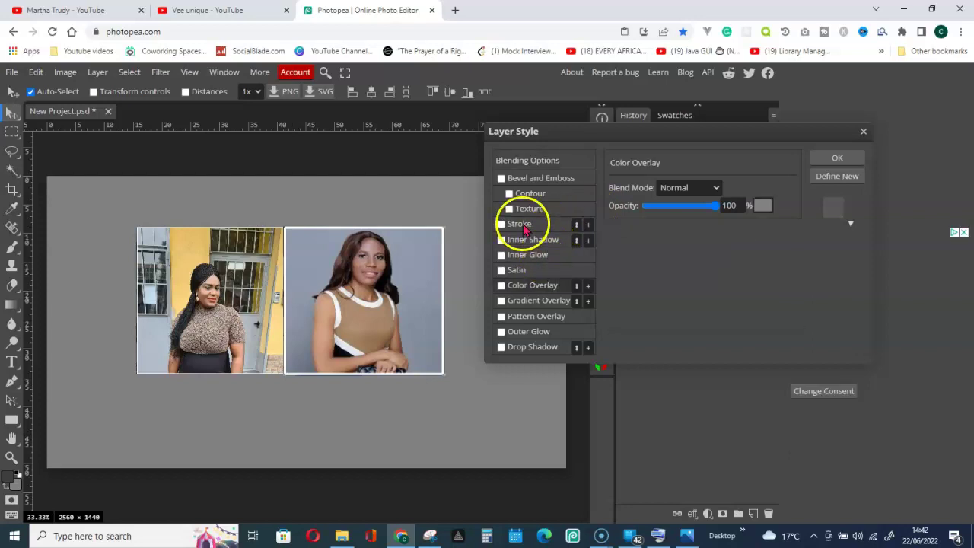
left_click(522, 225)
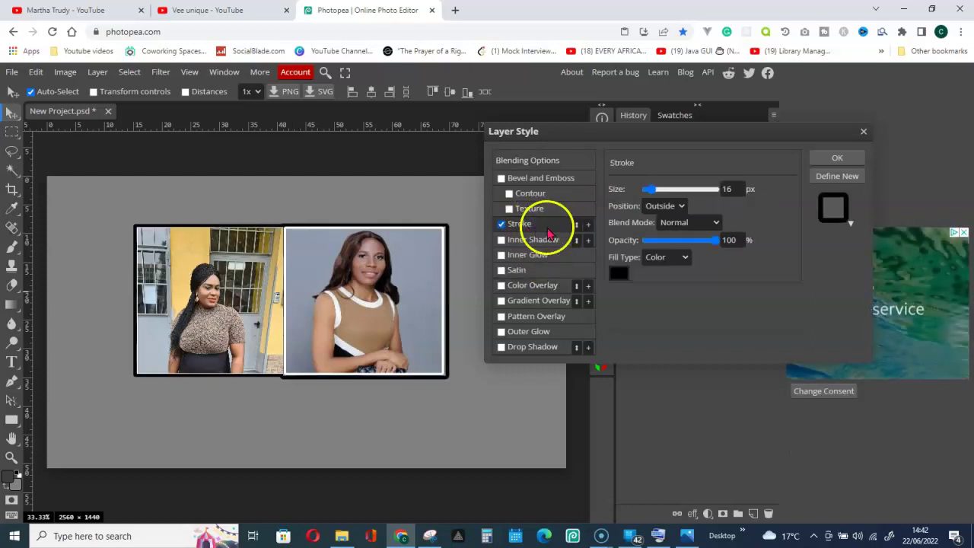
left_click(619, 274)
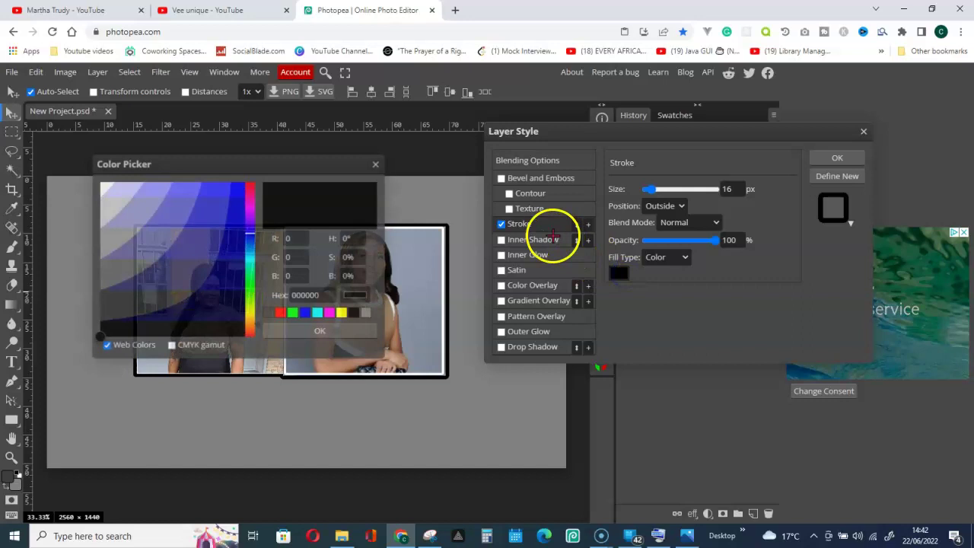
left_click_drag(347, 170, 590, 172)
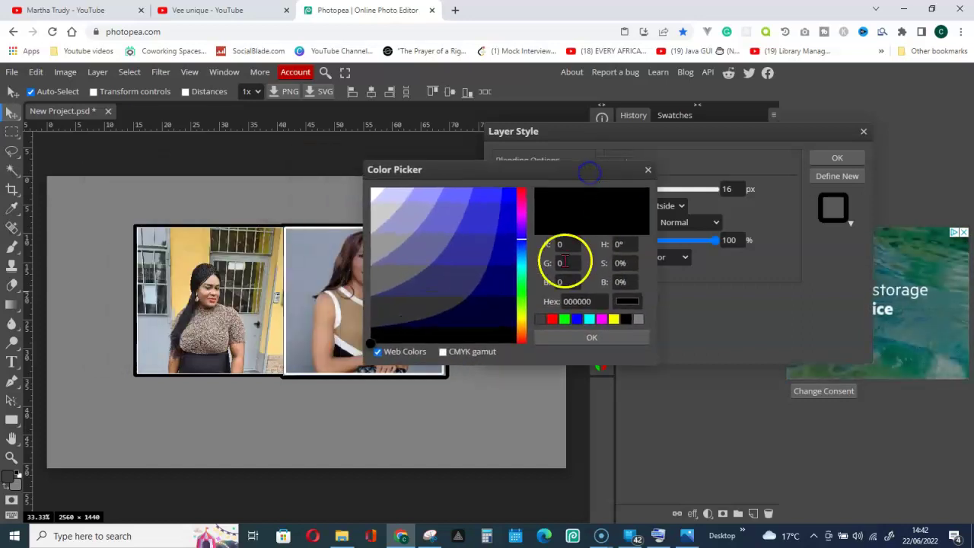
left_click(564, 319)
left_click(592, 339)
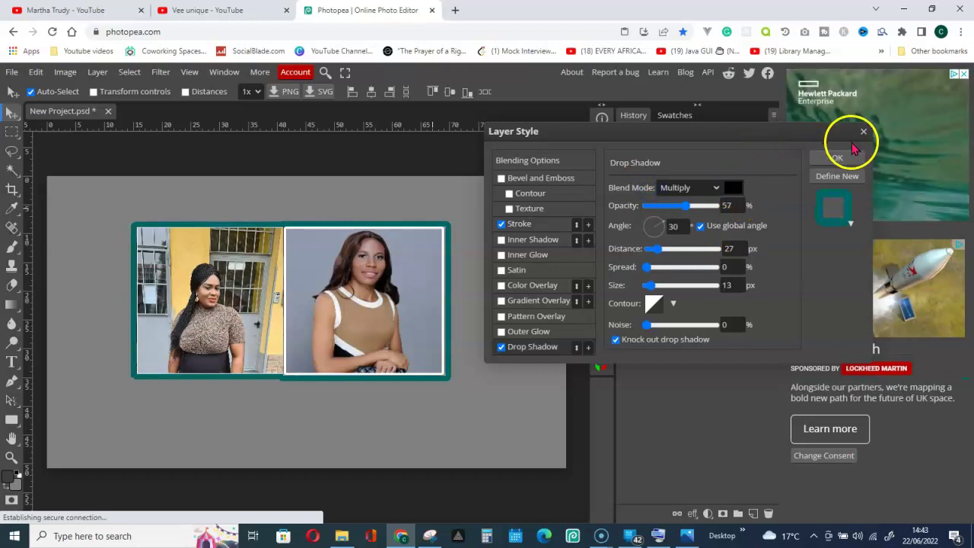
left_click(837, 159)
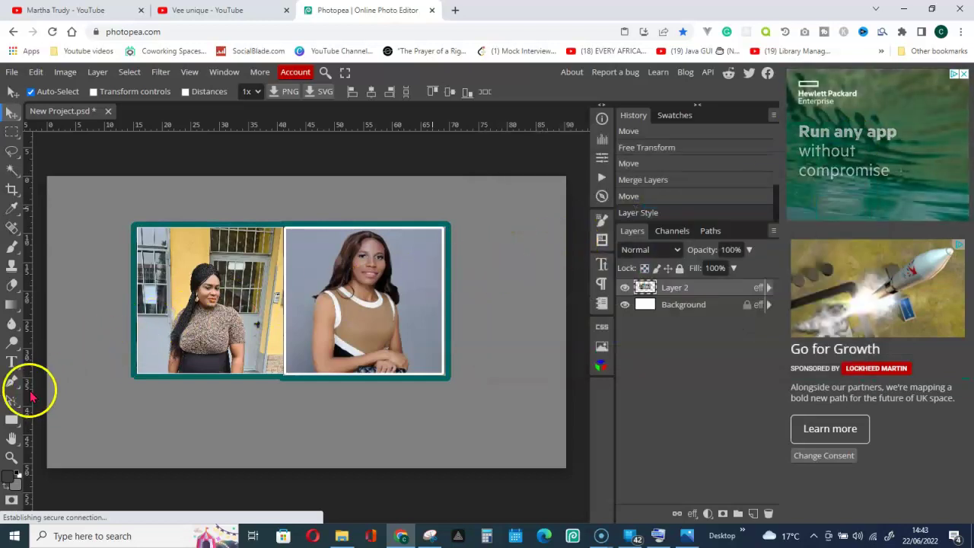
Step: Draw a red rectangle slightly larger than the framed photos over them and send it backward behind the photo layer
right_click(12, 421)
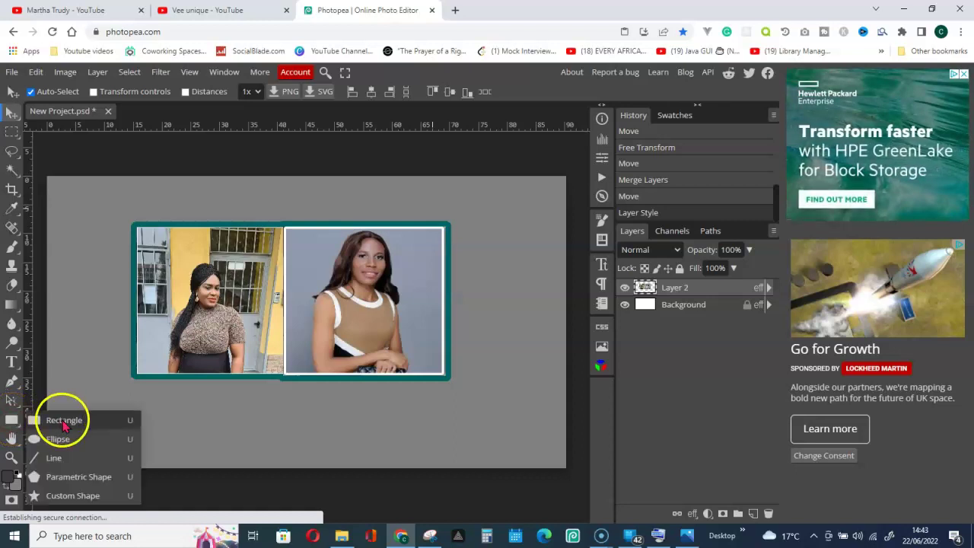
left_click(64, 423)
left_click_drag(123, 215, 461, 390)
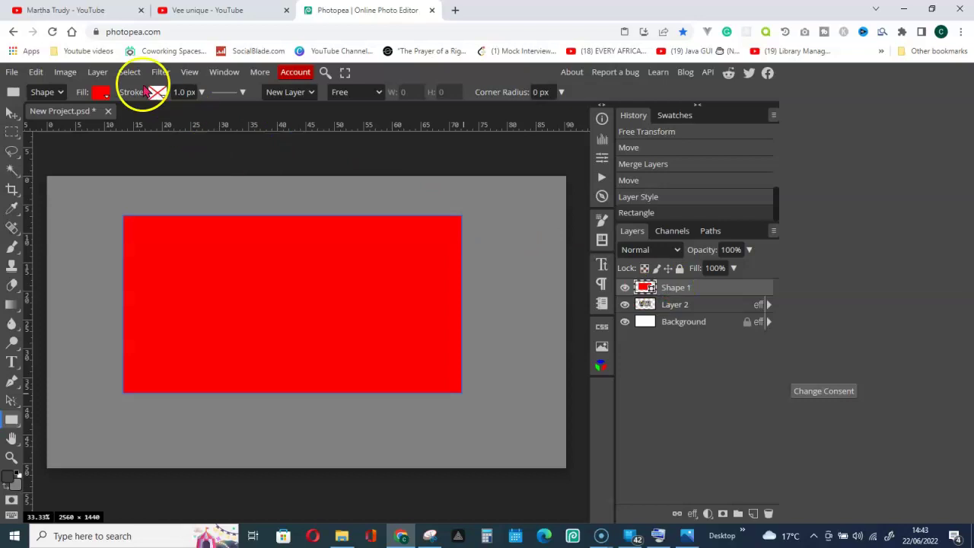
left_click(98, 73)
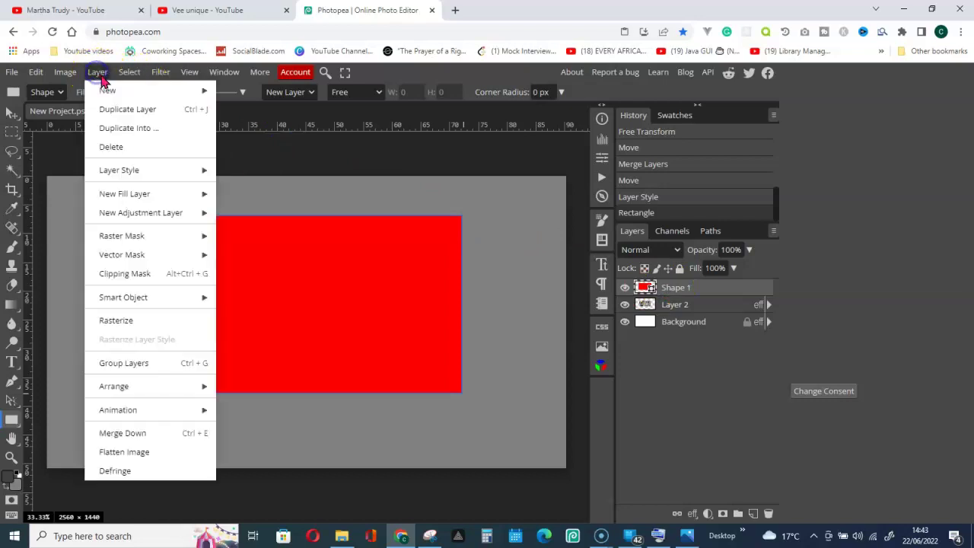
mouse_move(140, 393)
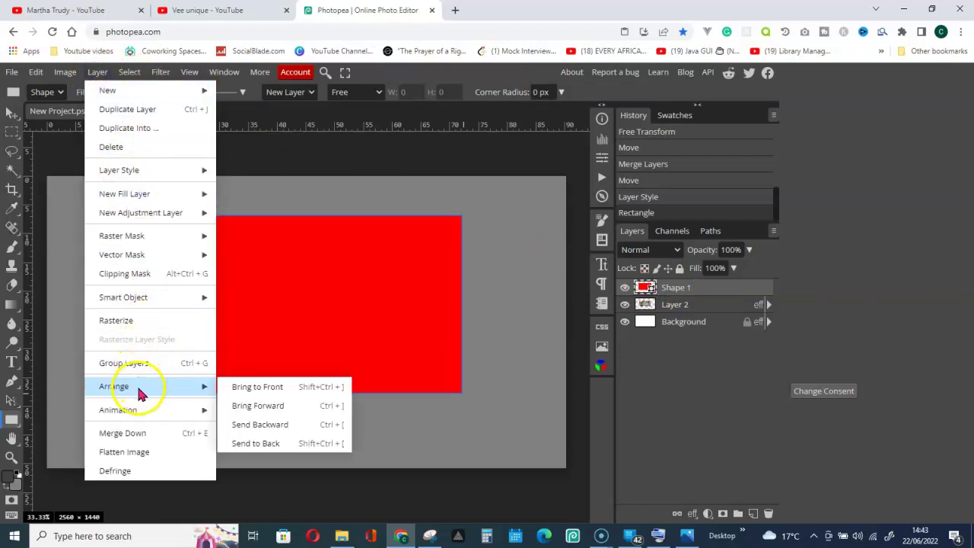
left_click(268, 429)
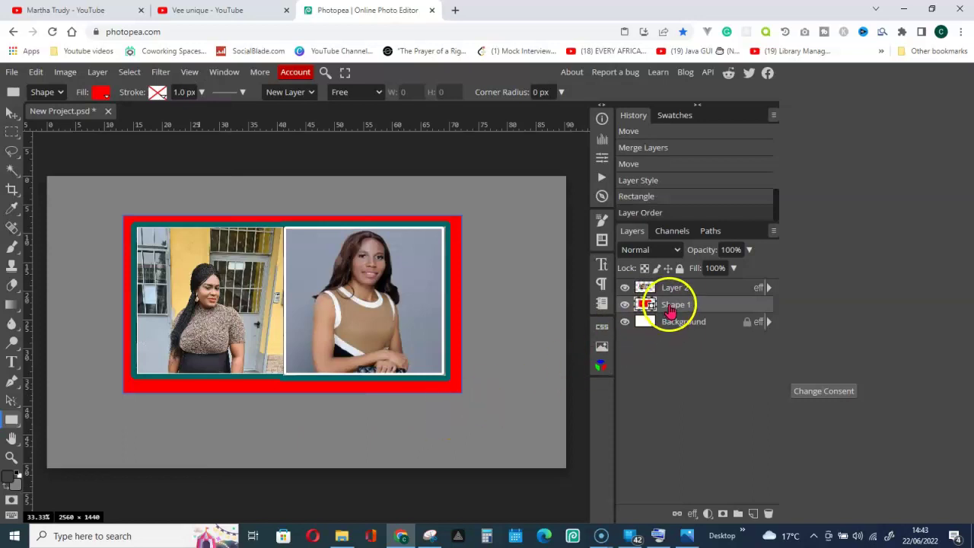
Step: Bring the red rectangle to the front and return it to below the photo layer
left_click(98, 71)
mouse_move(126, 387)
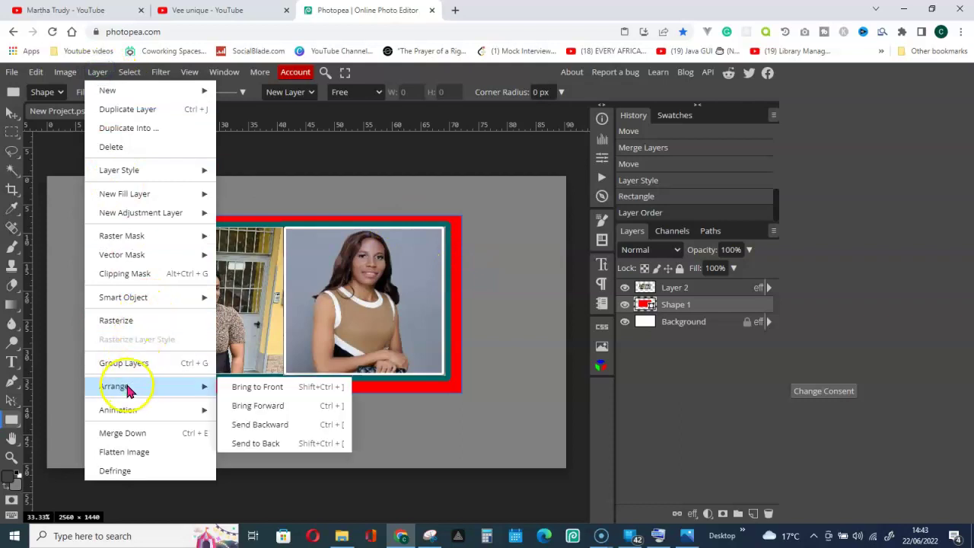
left_click(271, 387)
left_click_drag(678, 293, 682, 303)
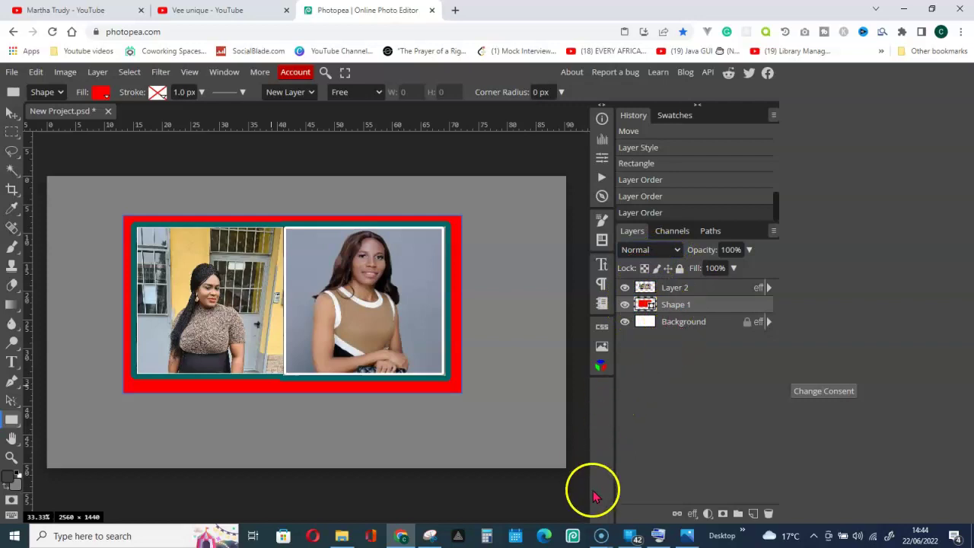
Step: Following the finished sample, give the red rectangle a 48 px bright green (00ff00) outside stroke and a drop shadow
left_click(688, 539)
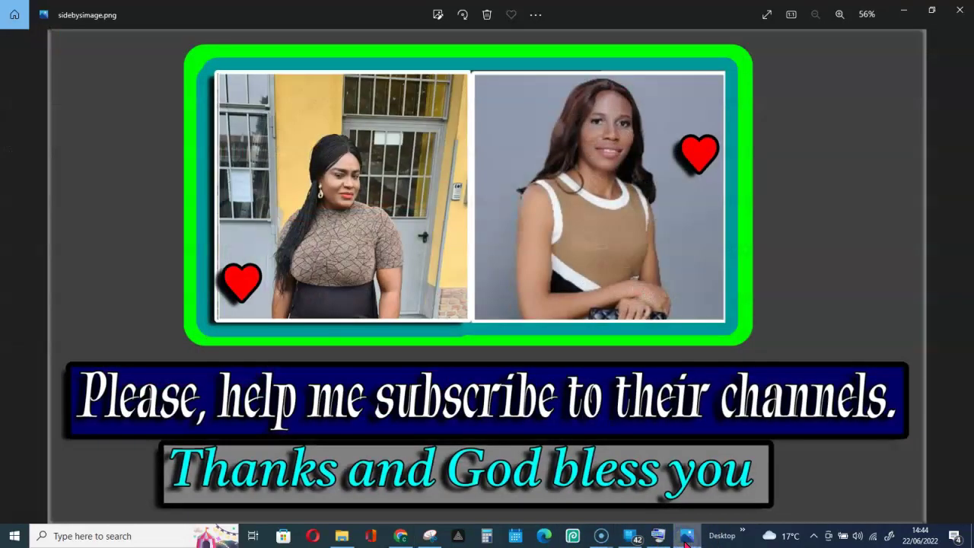
left_click(688, 539)
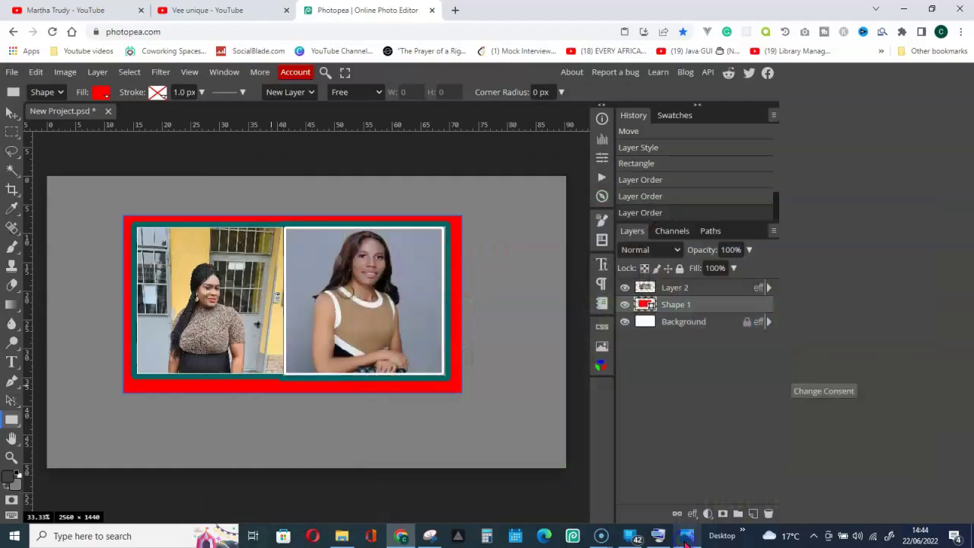
right_click(688, 311)
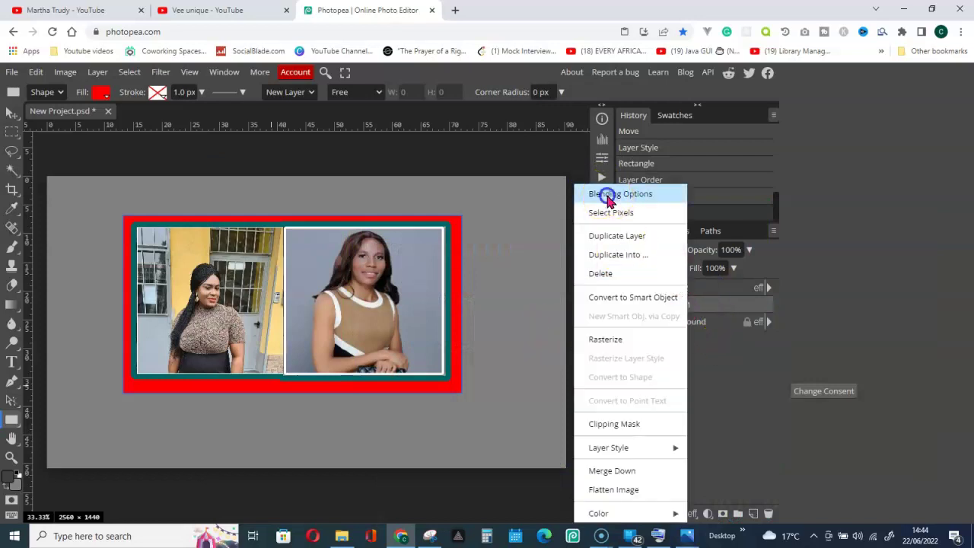
left_click(584, 190)
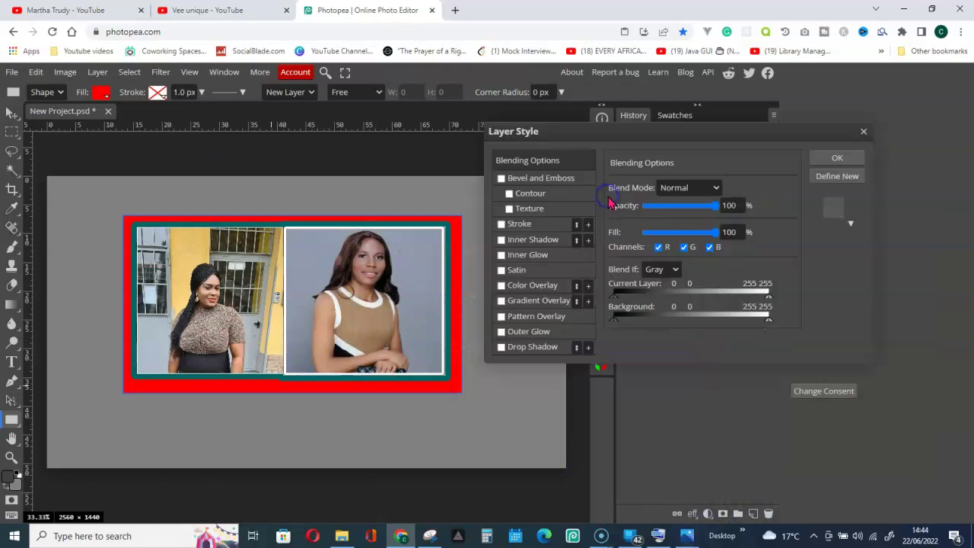
left_click(525, 288)
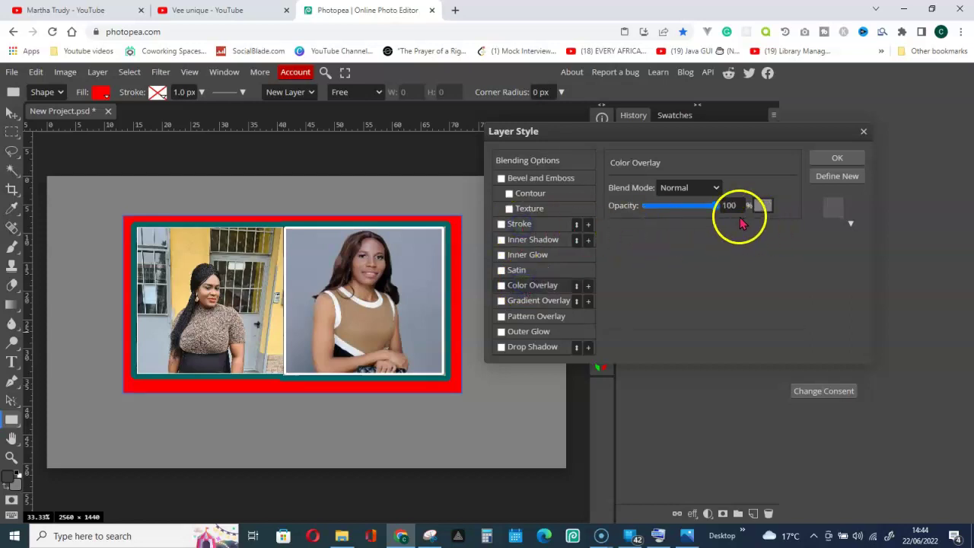
left_click(519, 223)
left_click(619, 280)
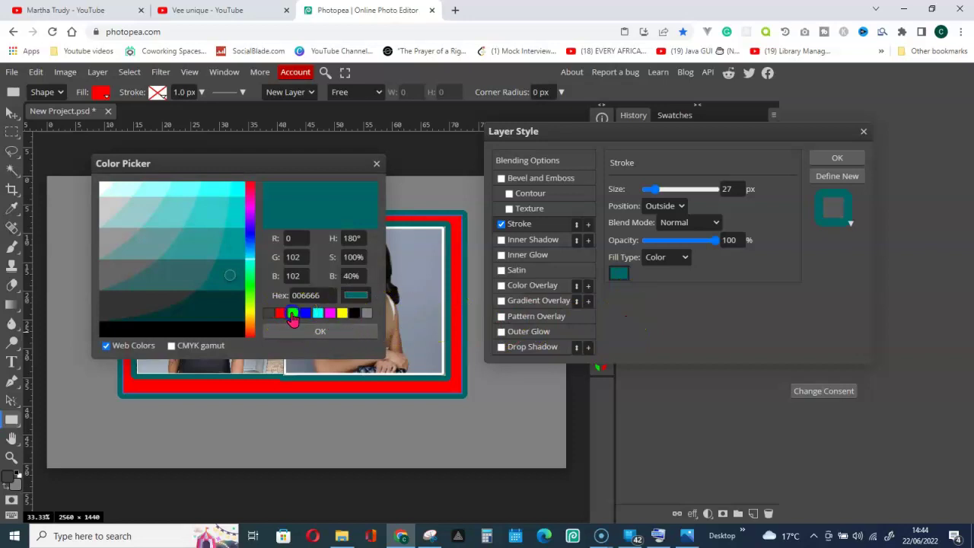
left_click(293, 313)
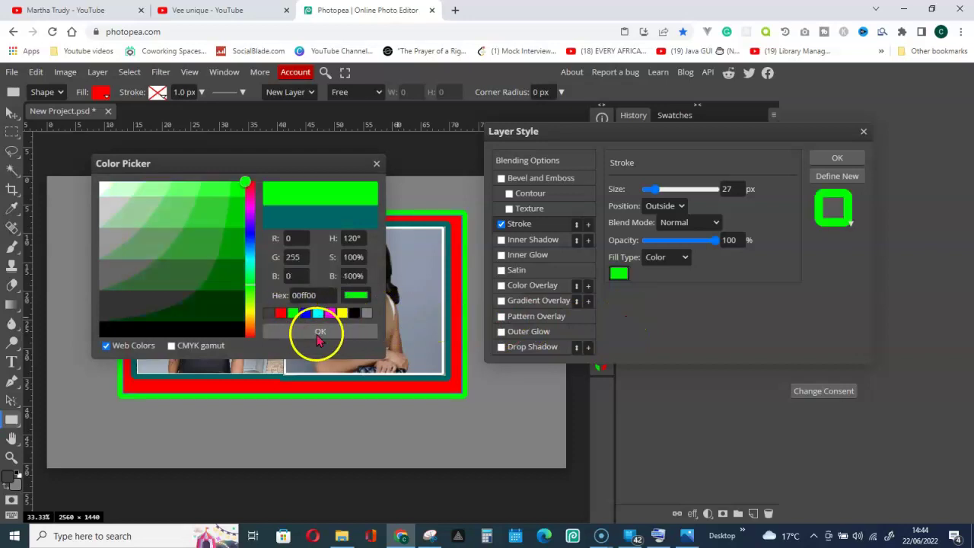
left_click(318, 333)
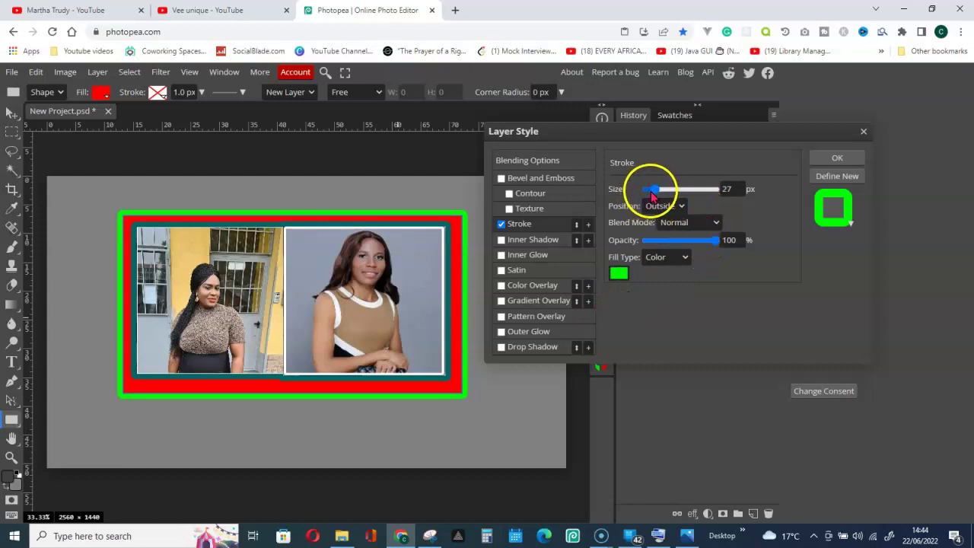
left_click_drag(654, 190, 665, 192)
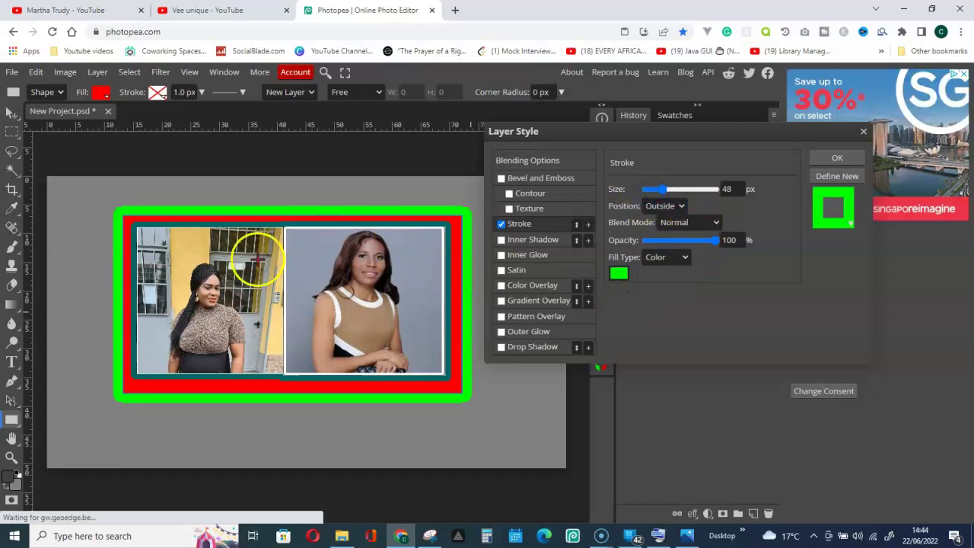
left_click(522, 351)
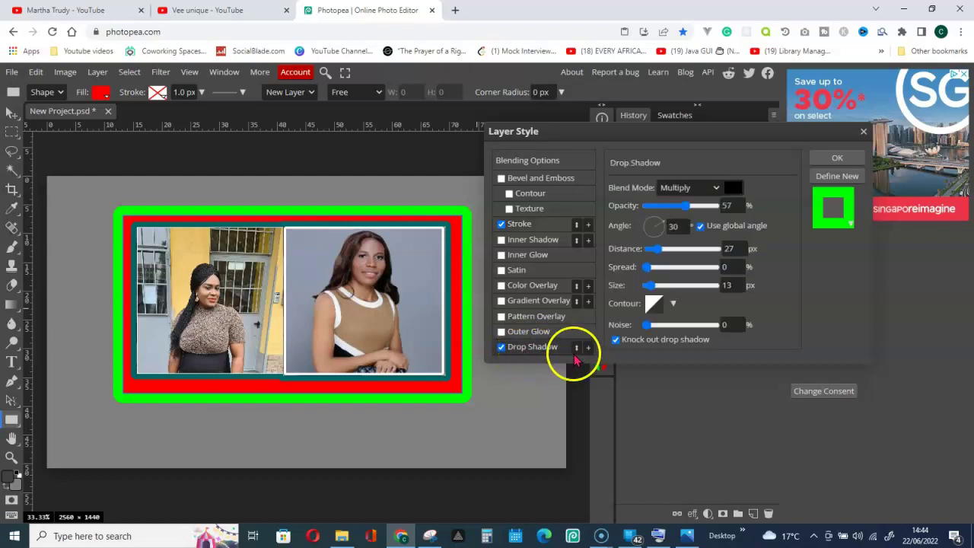
key("Return")
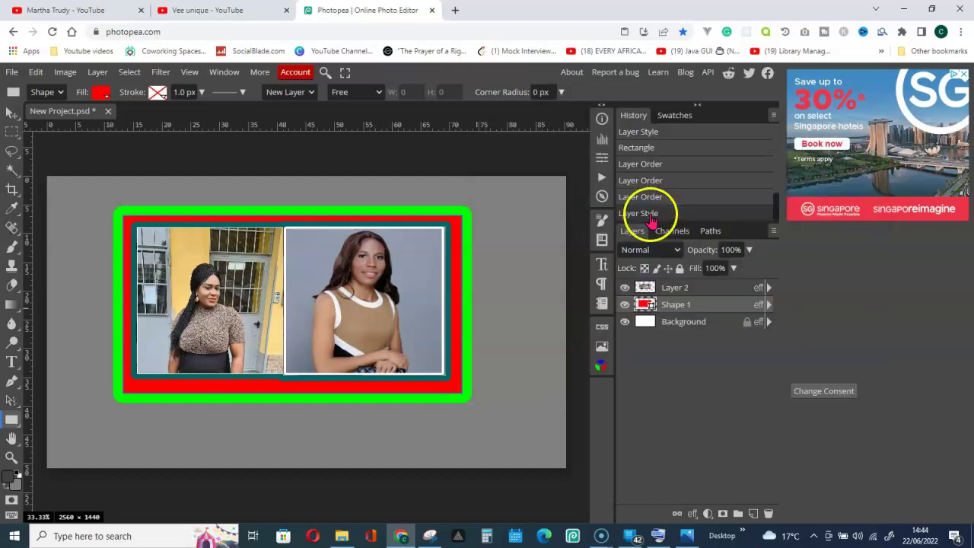
Step: Add a red heart custom shape, 100 by 100, near the inner edge of the woman's portrait with the grey backdrop
right_click(13, 425)
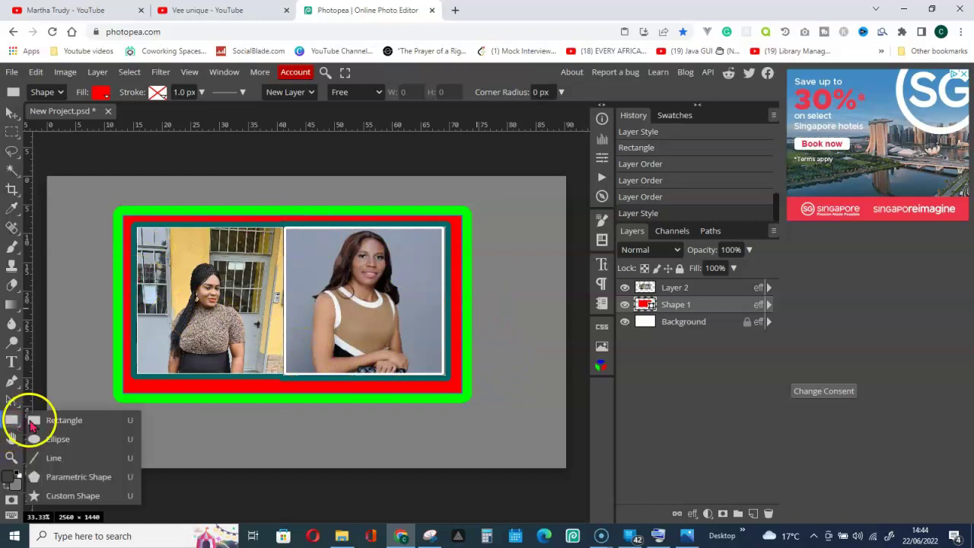
left_click(72, 496)
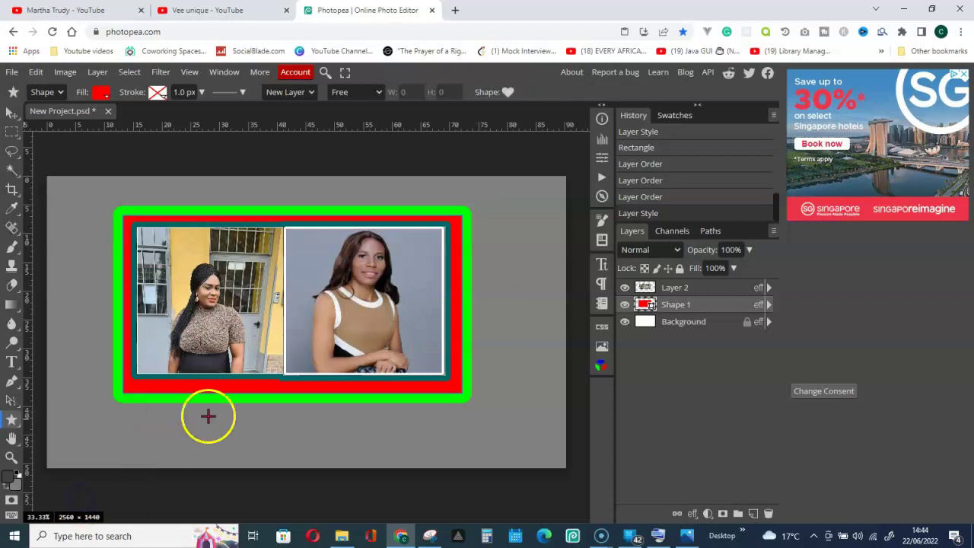
left_click(508, 92)
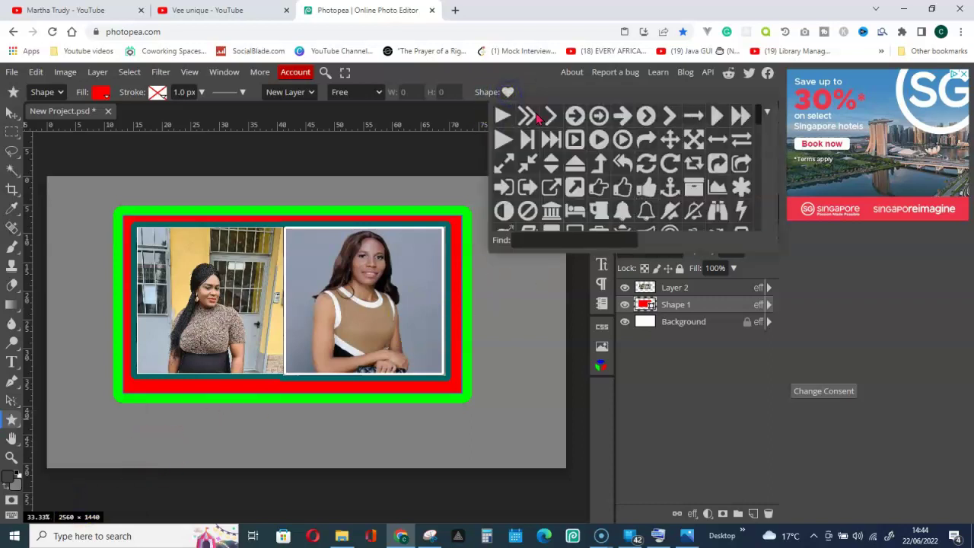
scroll(565, 187, "down", 4)
scroll(562, 197, "down", 5)
left_click(509, 194)
left_click(300, 279)
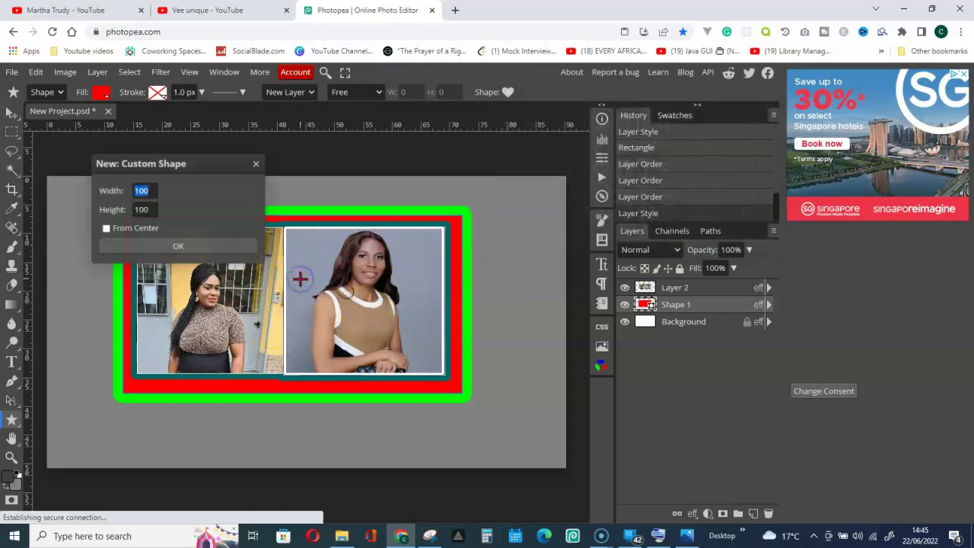
left_click(176, 248)
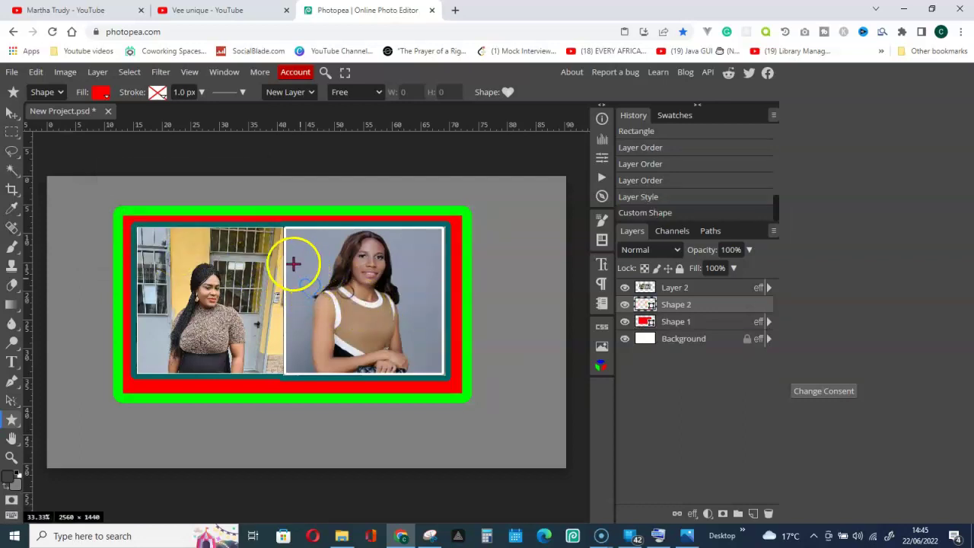
Step: Bring the heart layer above the photo layer and move the heart to the upper outer corner of the grey-backdrop portrait
left_click_drag(672, 337, 669, 323)
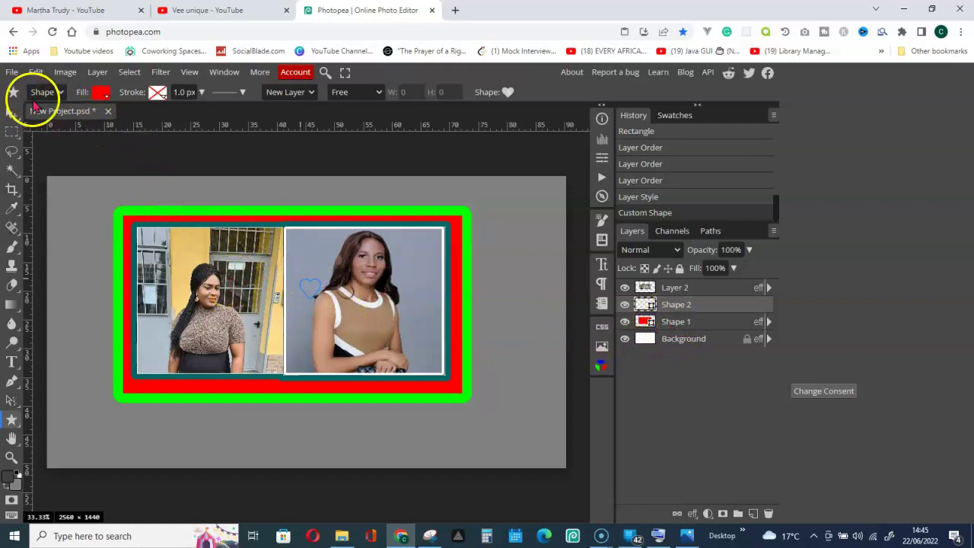
left_click(10, 113)
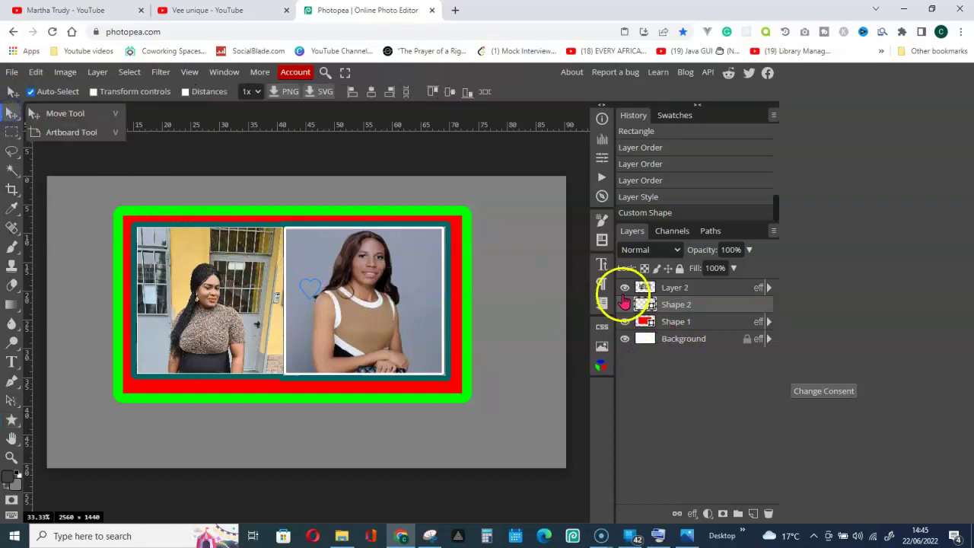
left_click(678, 290)
left_click(685, 306)
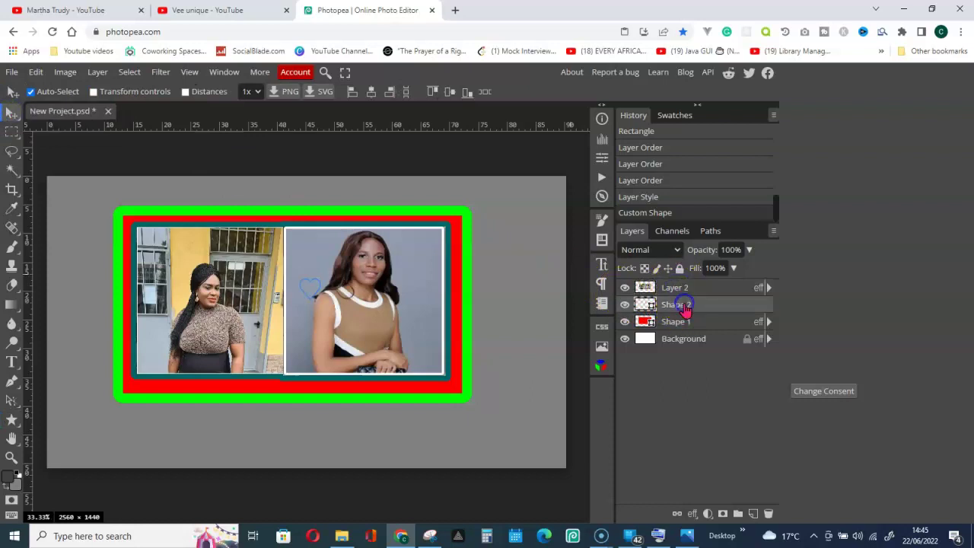
left_click(682, 324)
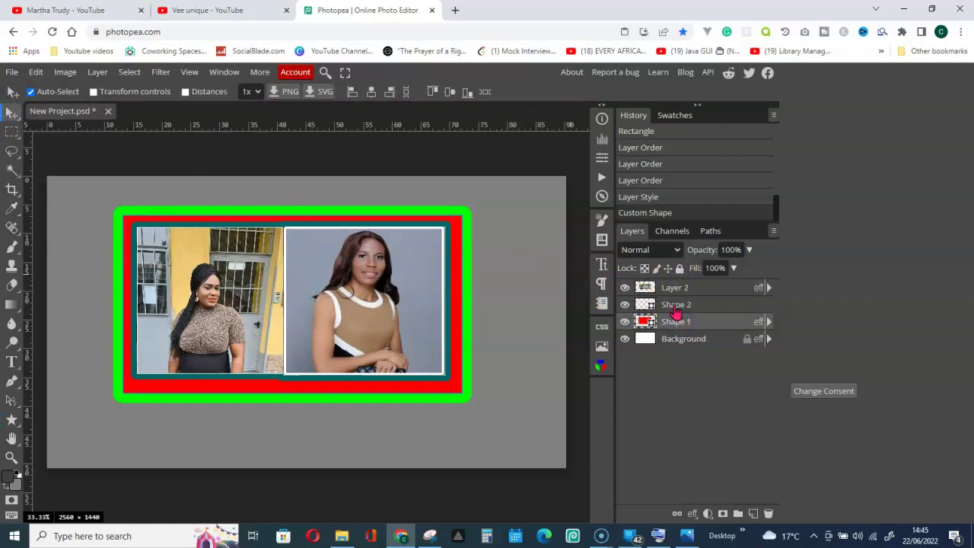
left_click(676, 308)
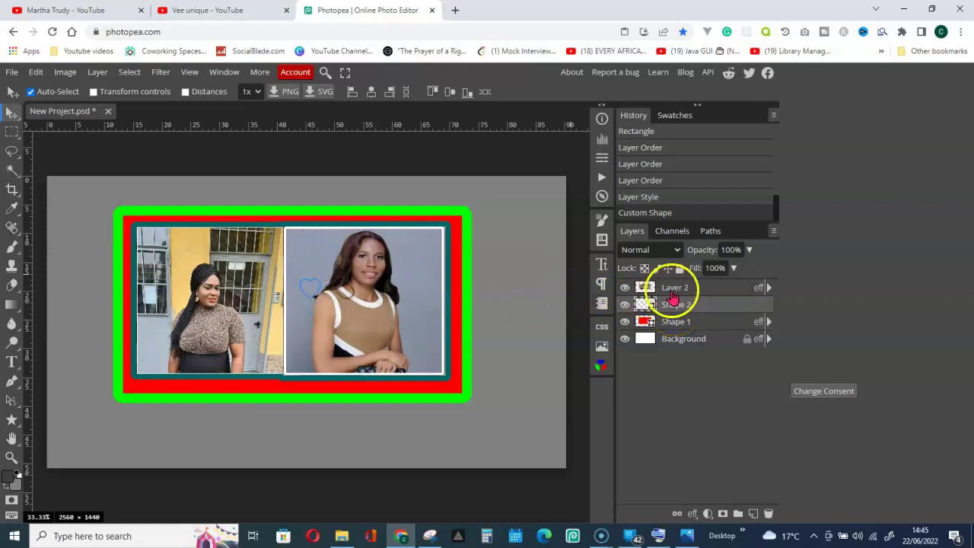
left_click_drag(673, 308, 676, 285)
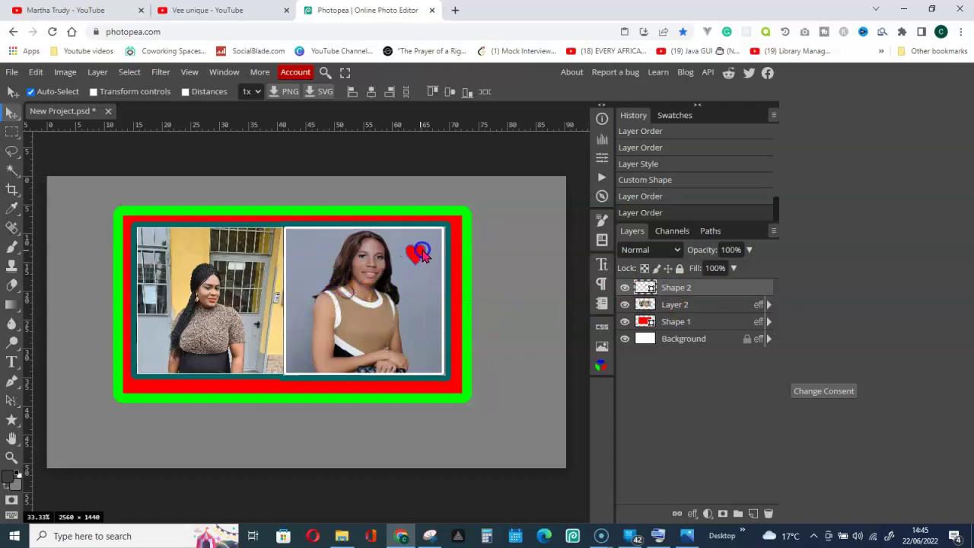
Step: Rename the heart layer as Love
right_click(676, 294)
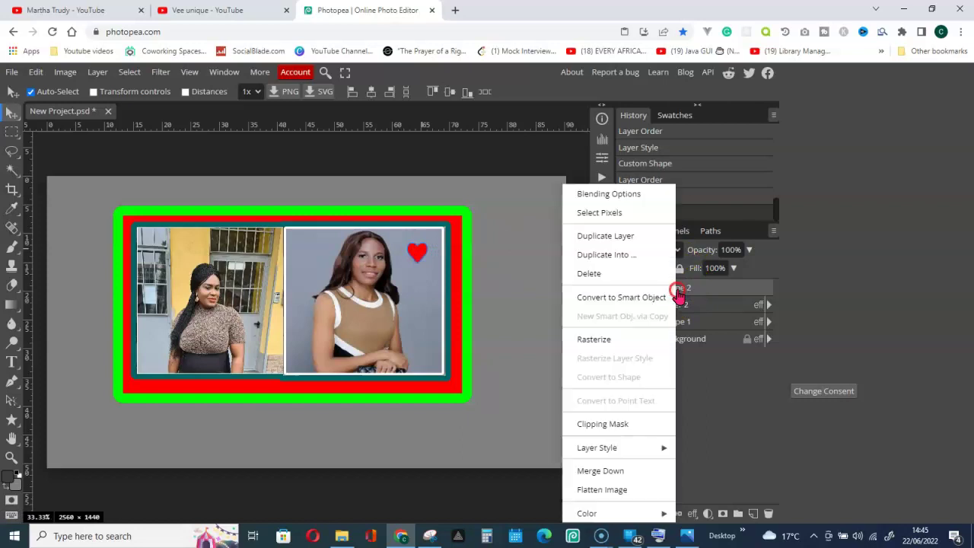
left_click(621, 194)
key("Escape")
double_click(680, 291)
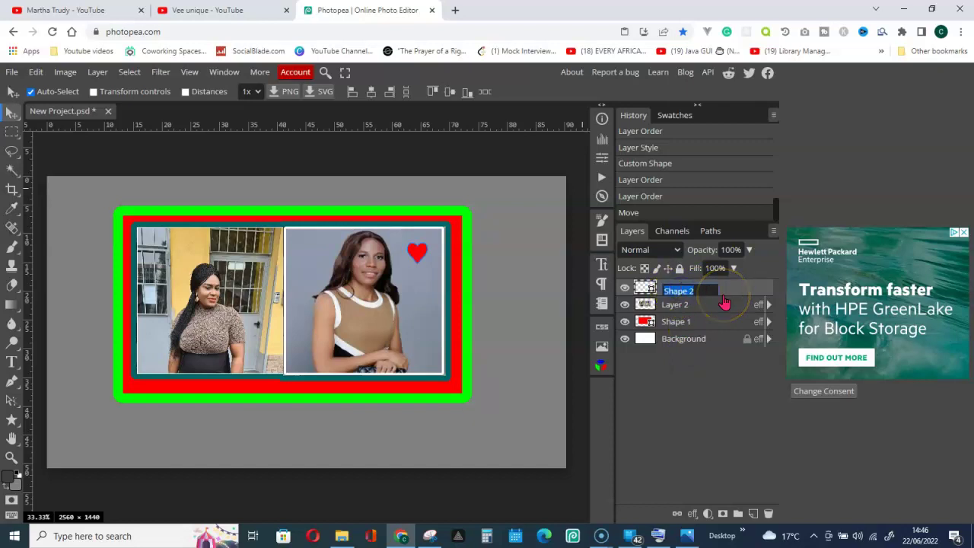
type("Love")
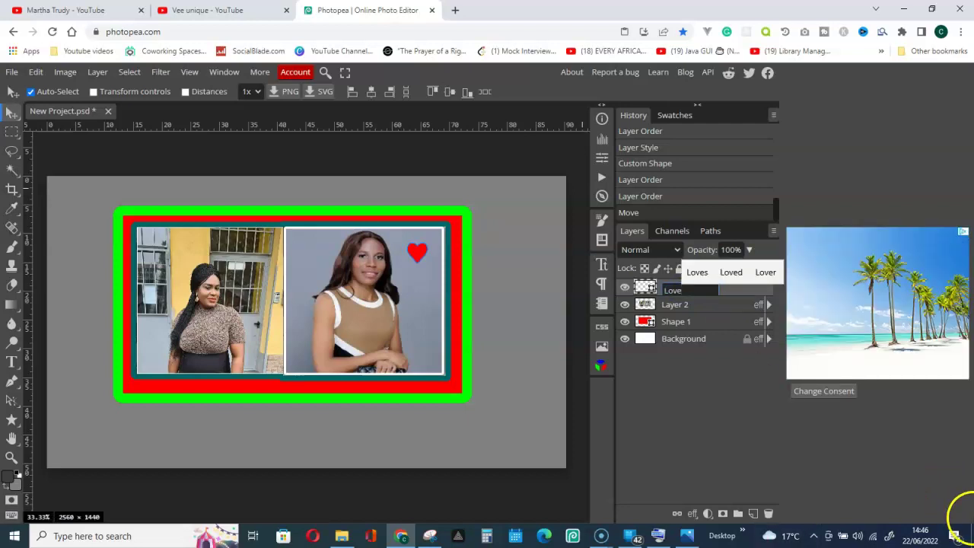
left_click(662, 412)
left_click_drag(699, 289, 466, 265)
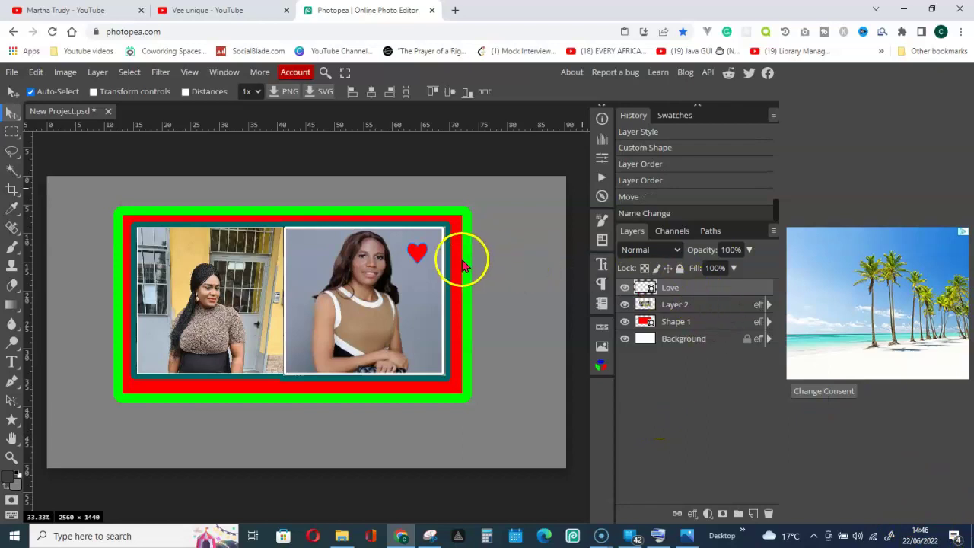
Step: Give the heart a 5 px black (000000) outside stroke
right_click(676, 295)
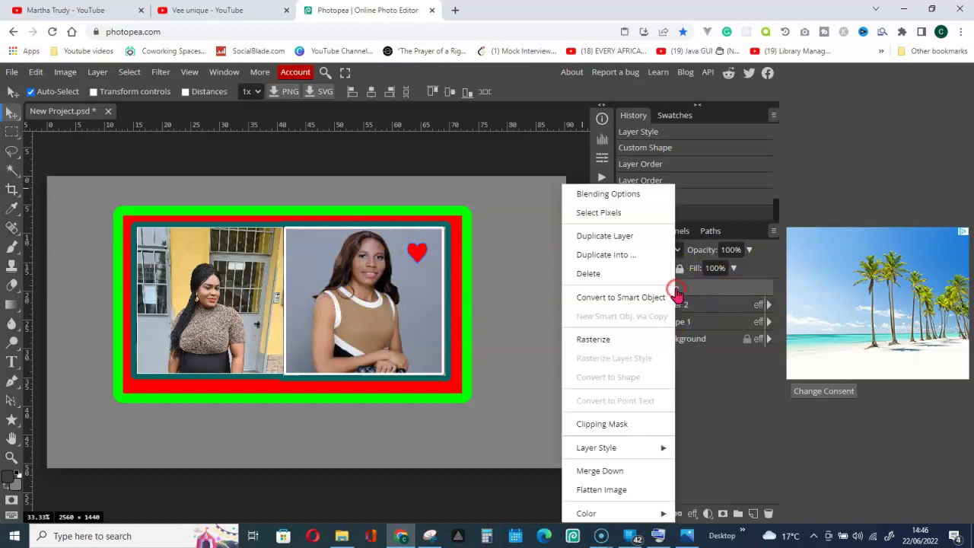
left_click(620, 199)
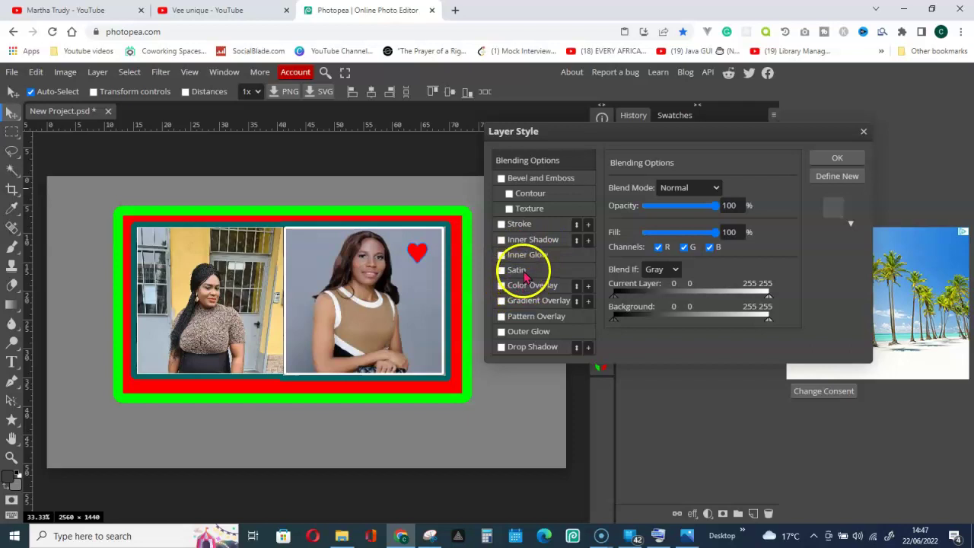
left_click(532, 227)
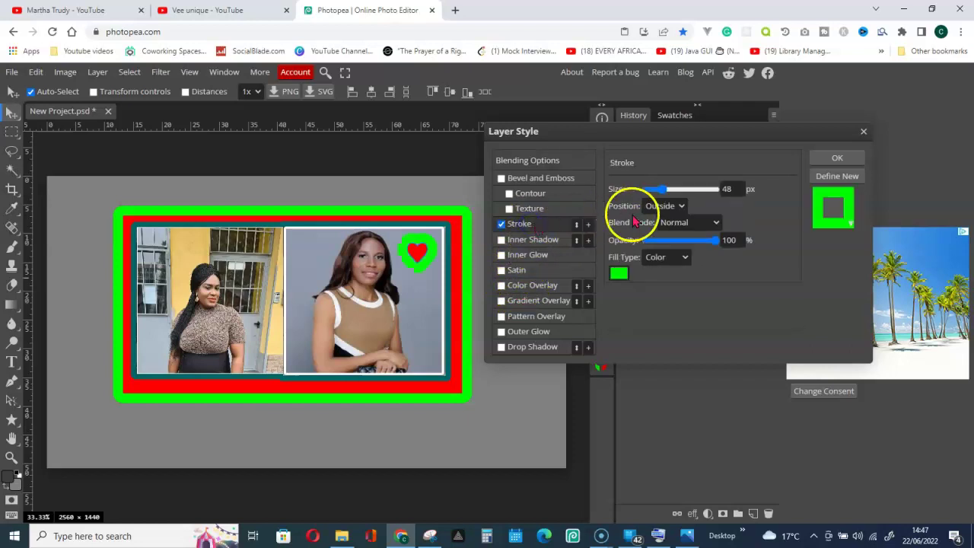
left_click_drag(667, 189, 649, 189)
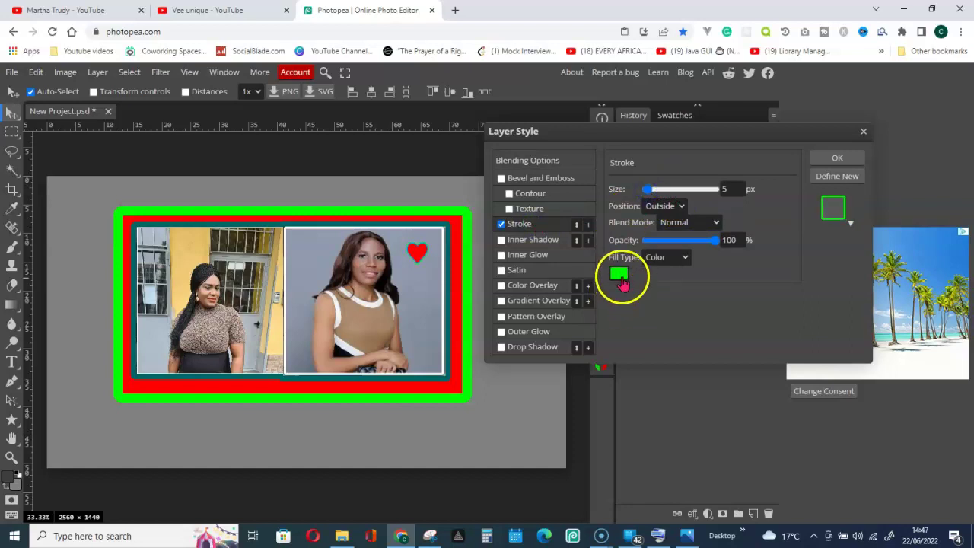
left_click(620, 278)
left_click(355, 314)
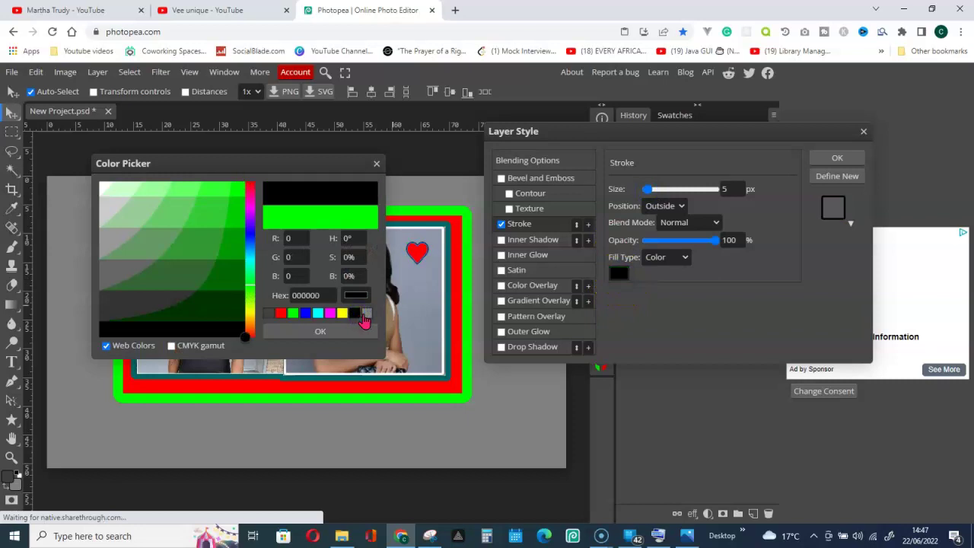
left_click(321, 331)
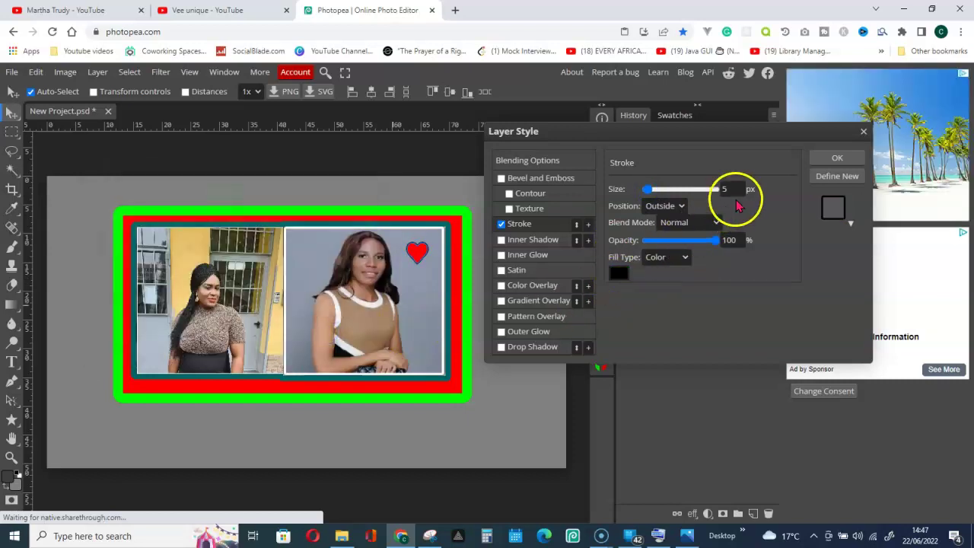
Step: Add three stacked drop shadows to the heart and apply the layer style
left_click(532, 349)
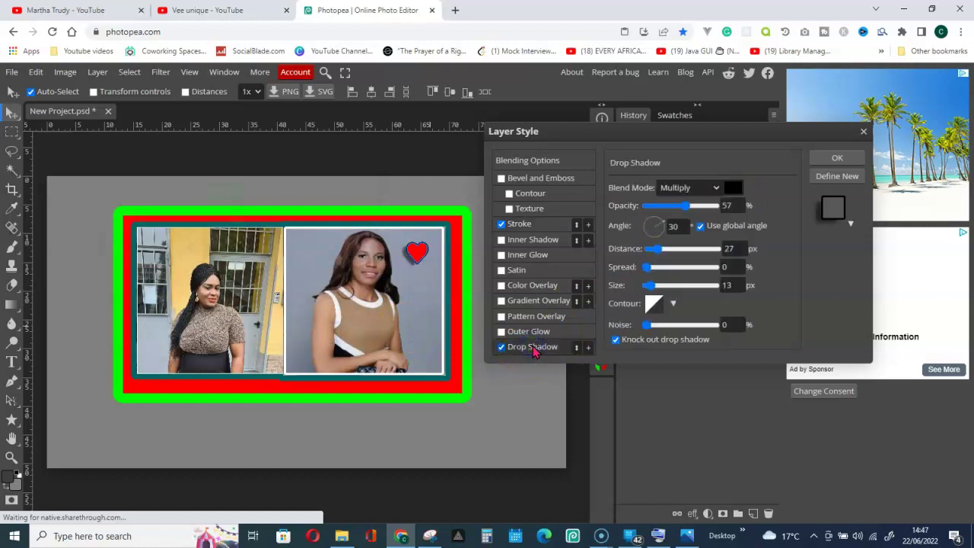
left_click(588, 347)
left_click(588, 348)
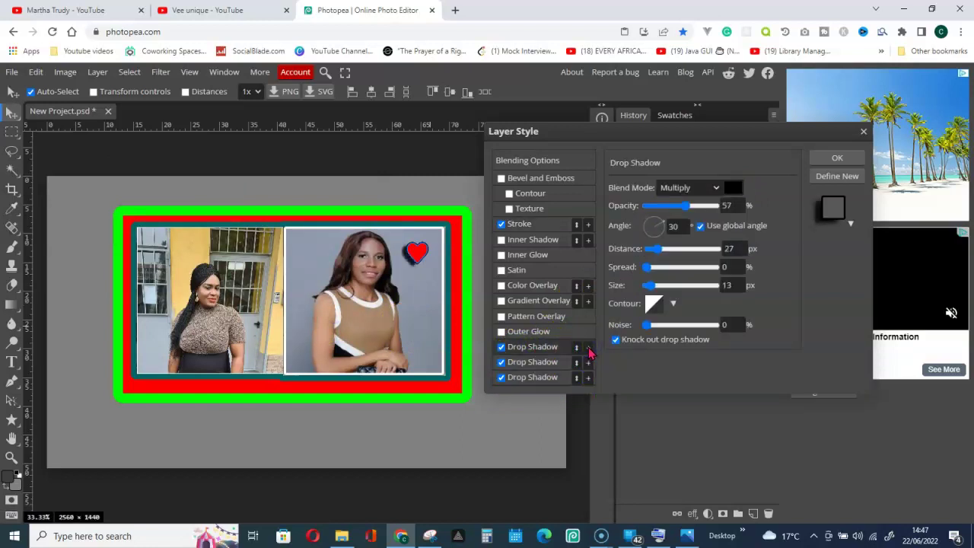
left_click(838, 159)
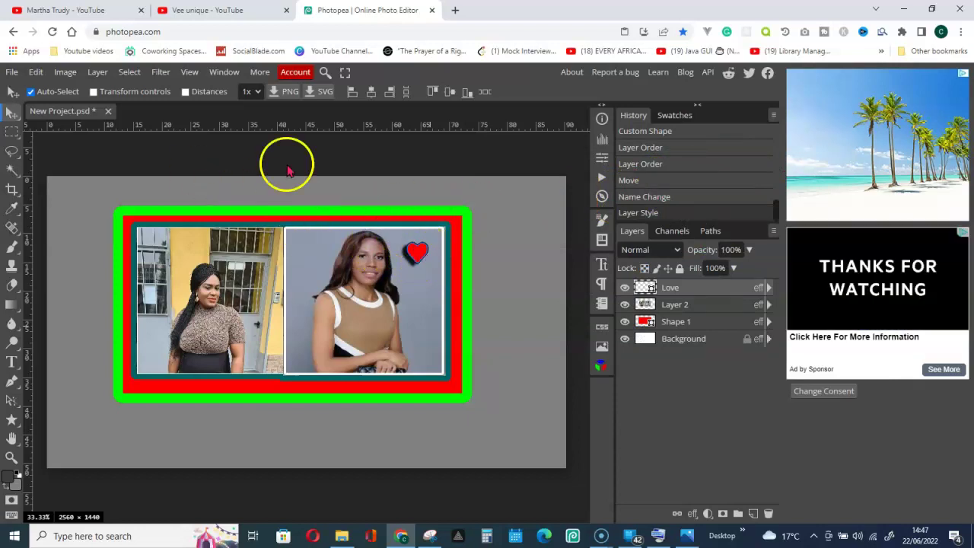
Step: Enlarge the heart to about 4.1 by 4.2 cm with the transform controls and move it slightly closer to the photo's upper corner
left_click(93, 92)
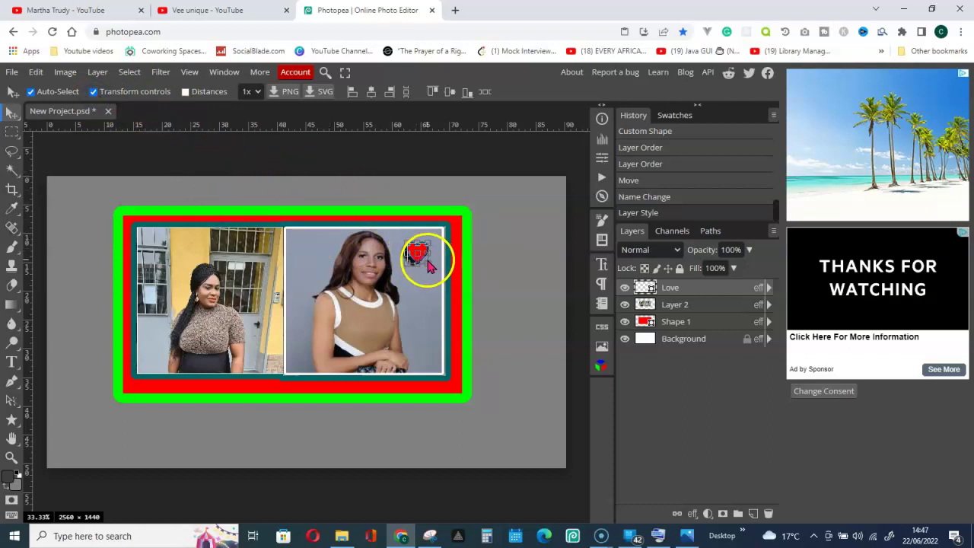
mouse_move(428, 266)
left_mouse_down()
mouse_move(433, 259)
mouse_move(432, 272)
left_mouse_up()
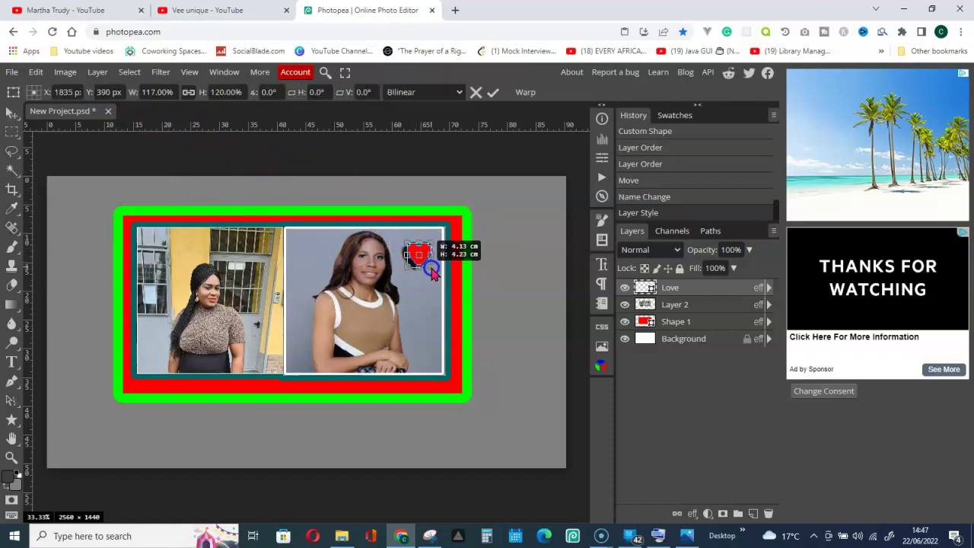
left_click(493, 92)
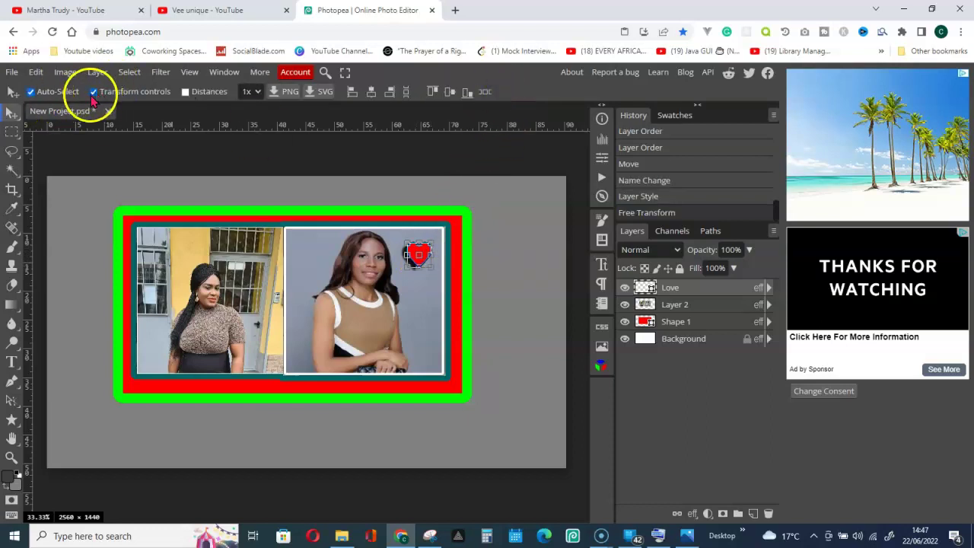
left_click(424, 255)
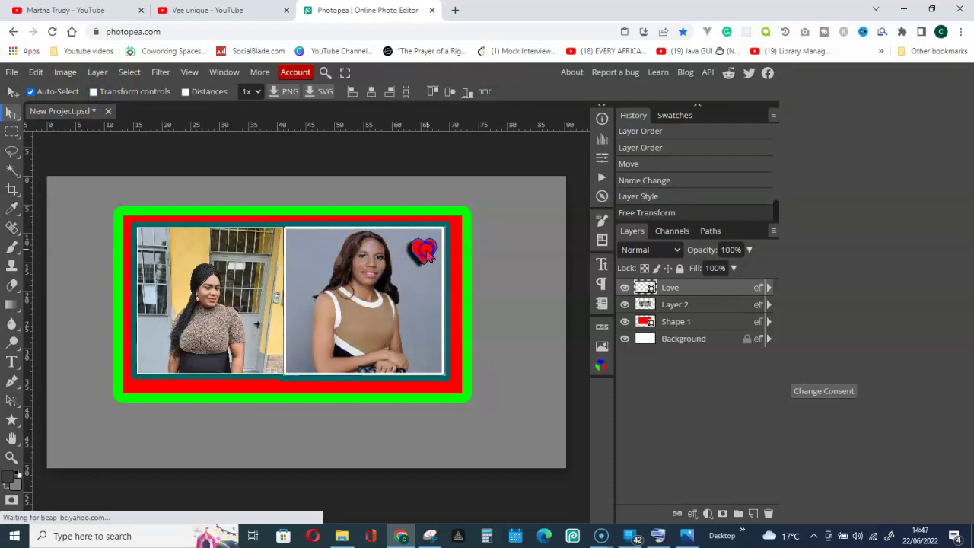
left_click_drag(427, 256, 426, 254)
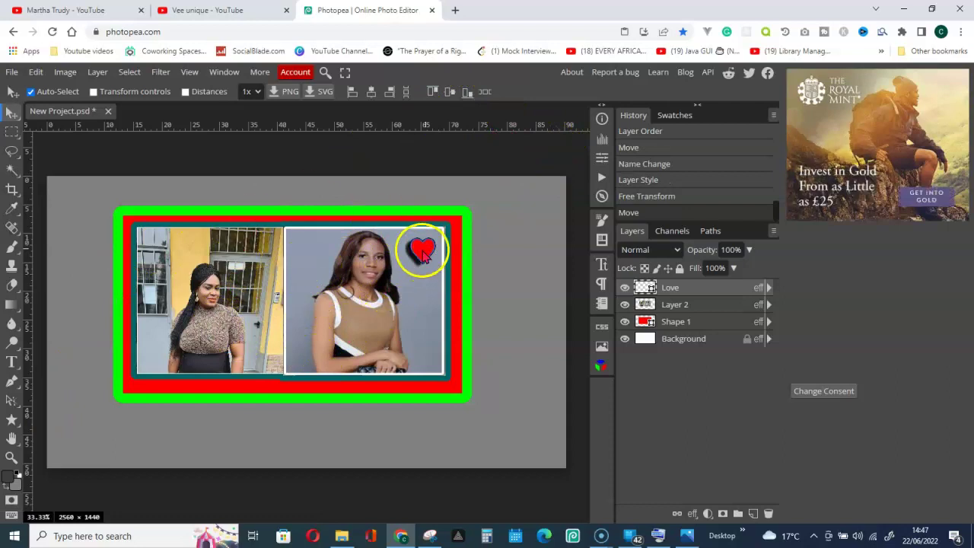
Step: Duplicate the Love layer and place the copy near the lower outer edge of the other woman's photo, beside her arm
right_click(678, 287)
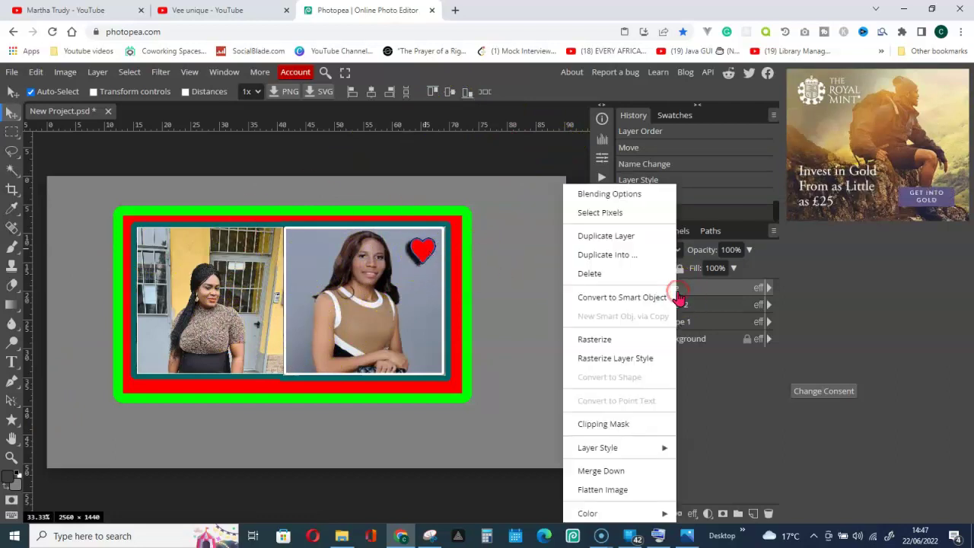
left_click(607, 236)
left_click_drag(446, 252, 190, 323)
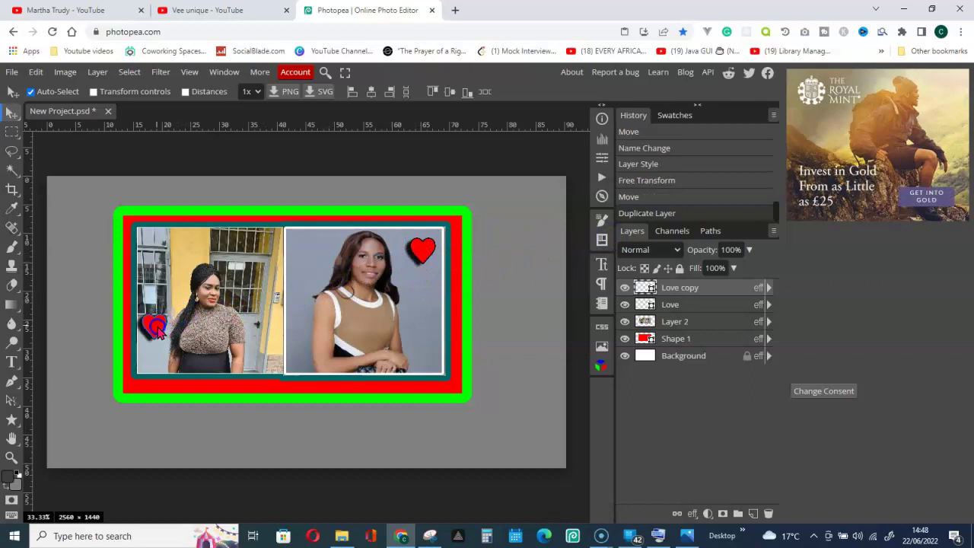
left_click_drag(156, 335, 156, 335)
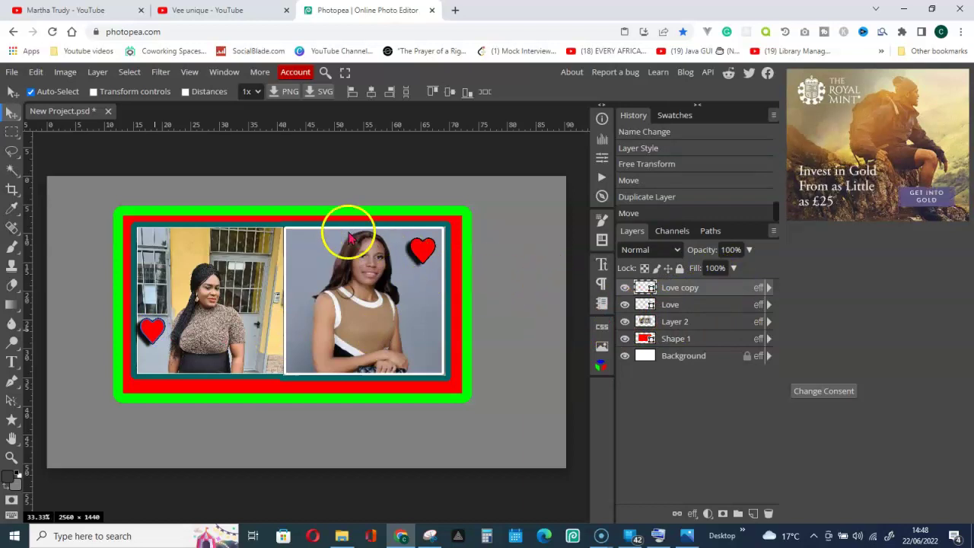
Step: Try a slight shift of the red rectangle with the green frame and undo the move
left_click_drag(308, 224, 311, 218)
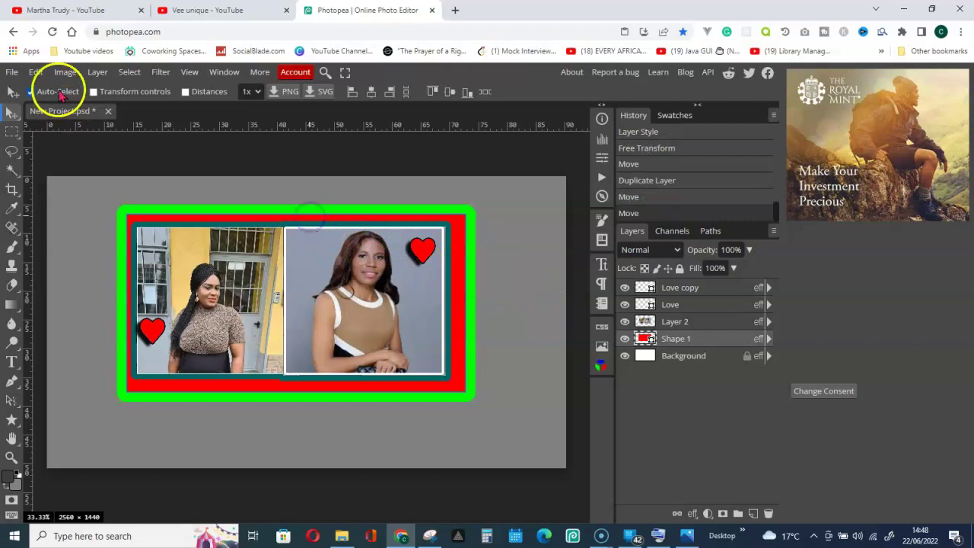
left_click(36, 71)
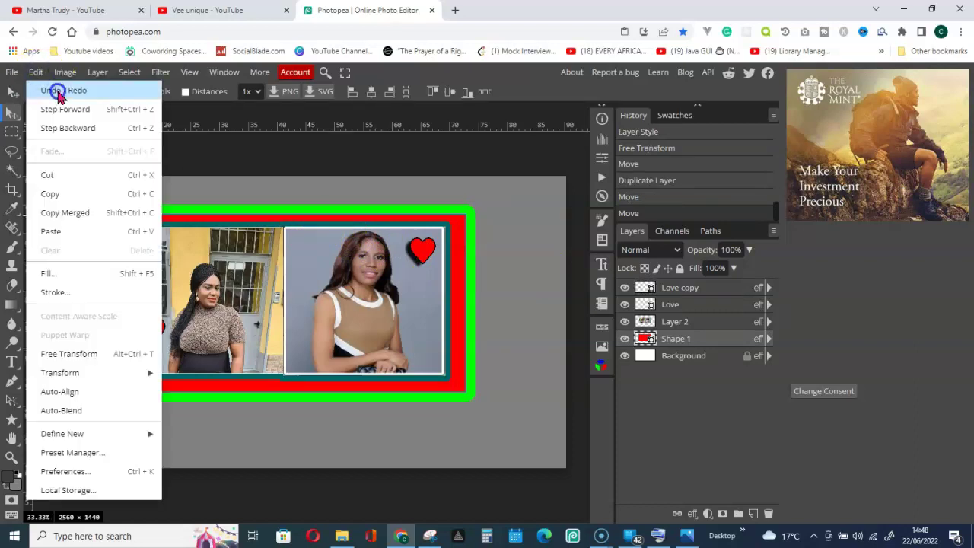
left_click(59, 92)
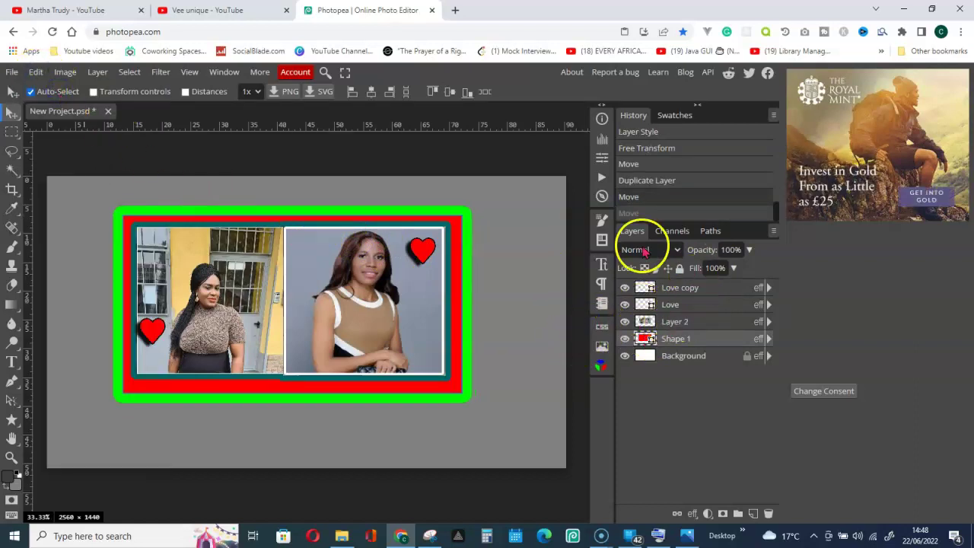
Step: Merge the Love copy, Love, Layer 2 and Shape 1 layers and move the result horizontally centred near the canvas's upper edge
left_click(686, 324)
left_click(685, 307)
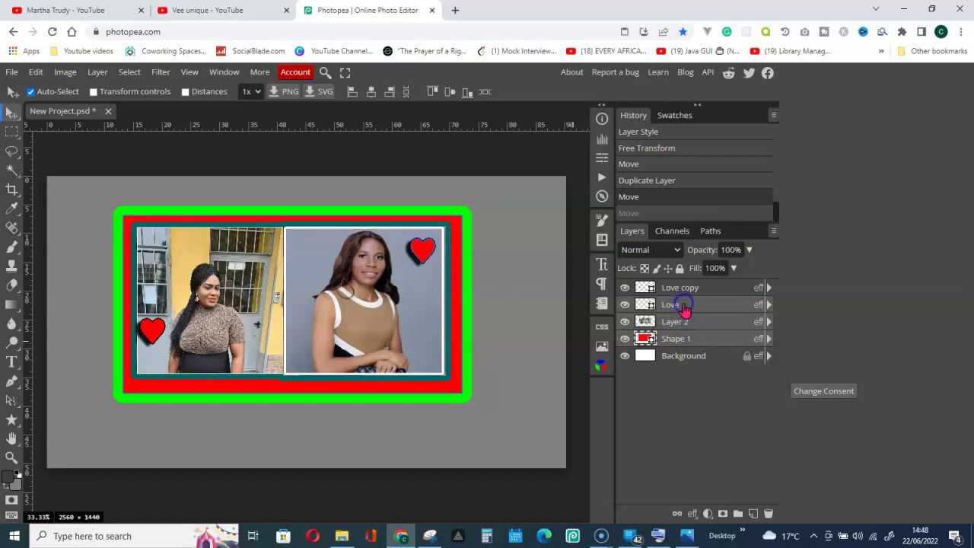
left_click(687, 291)
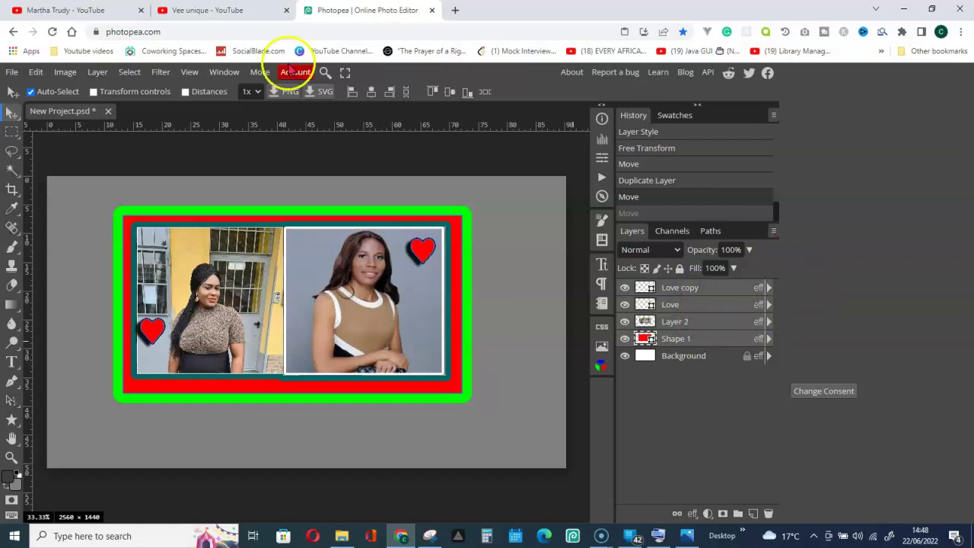
left_click(99, 74)
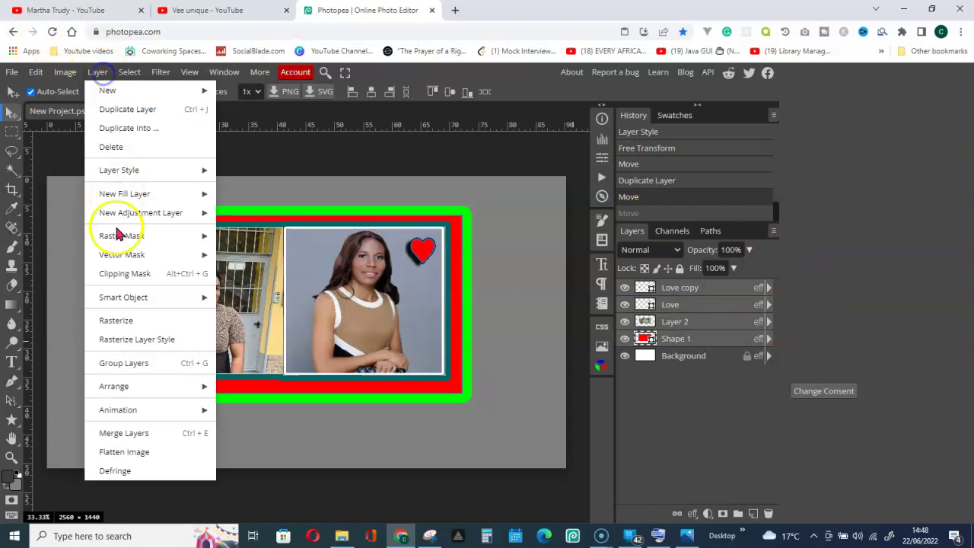
left_click(125, 434)
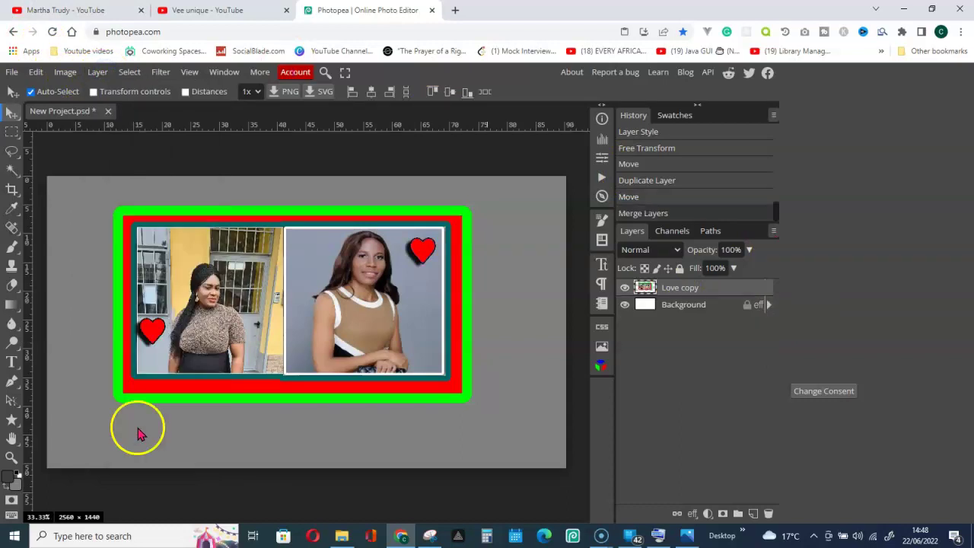
left_click_drag(239, 279, 253, 260)
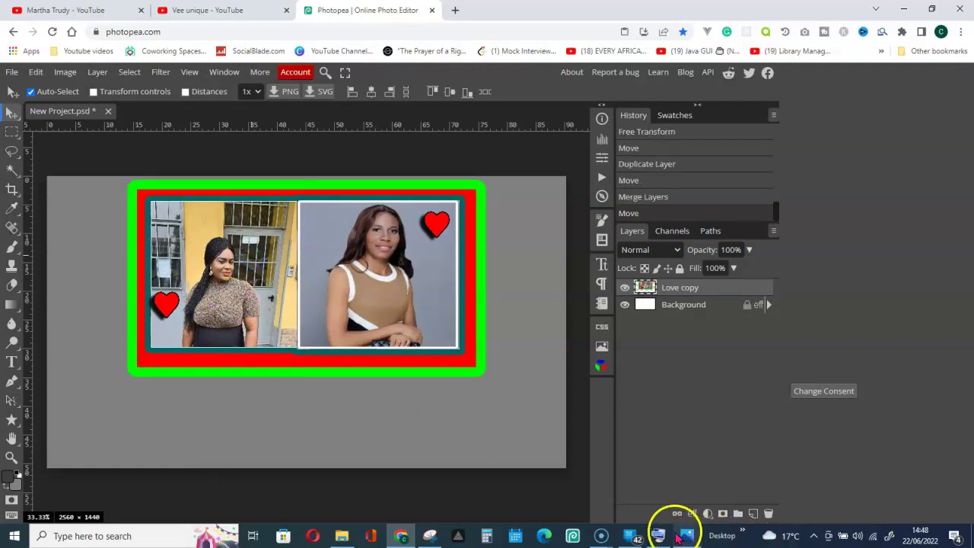
Step: Add the Tapestry text lines "Please, Subscribe to their channels." and "Thanks and God bless you." below the photos, centring the second under the first
left_click(11, 364)
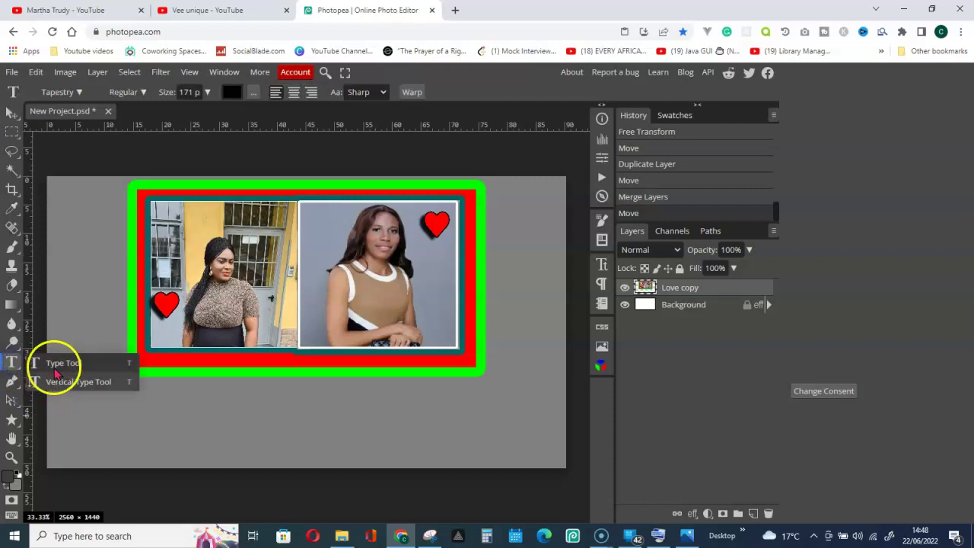
left_click(63, 364)
left_click(92, 419)
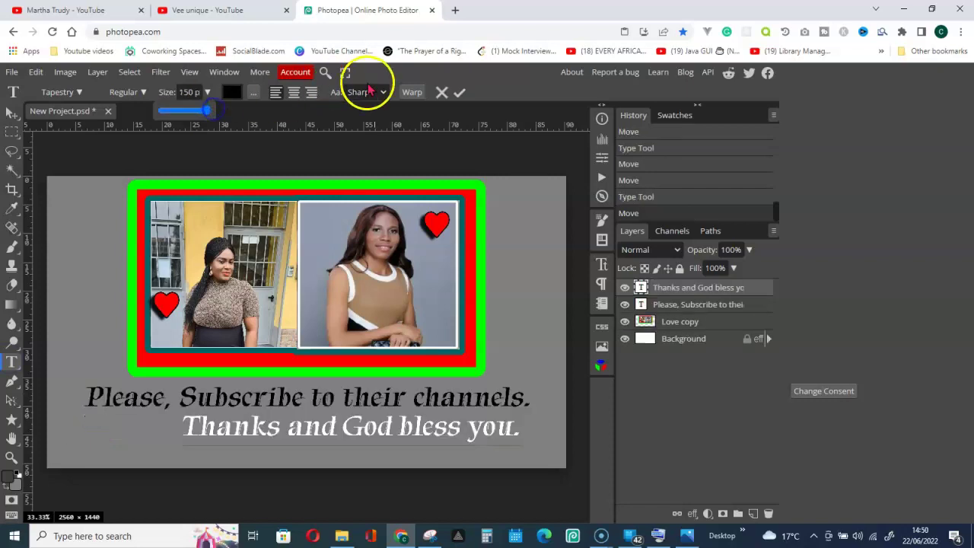
left_click(459, 92)
left_click_drag(254, 428, 204, 437)
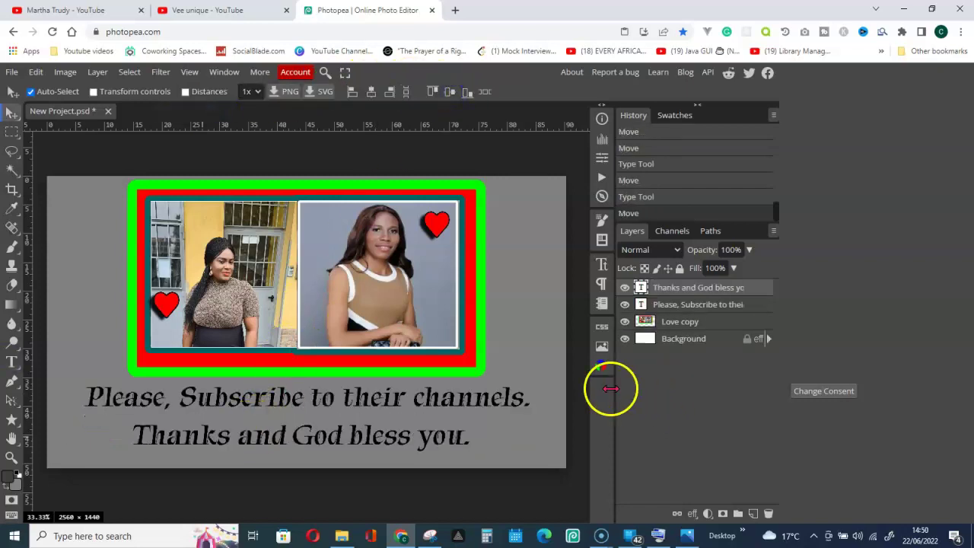
Step: Add a yellow ffff00 Color Overlay to the "Thanks and God bless you." text layer
right_click(684, 295)
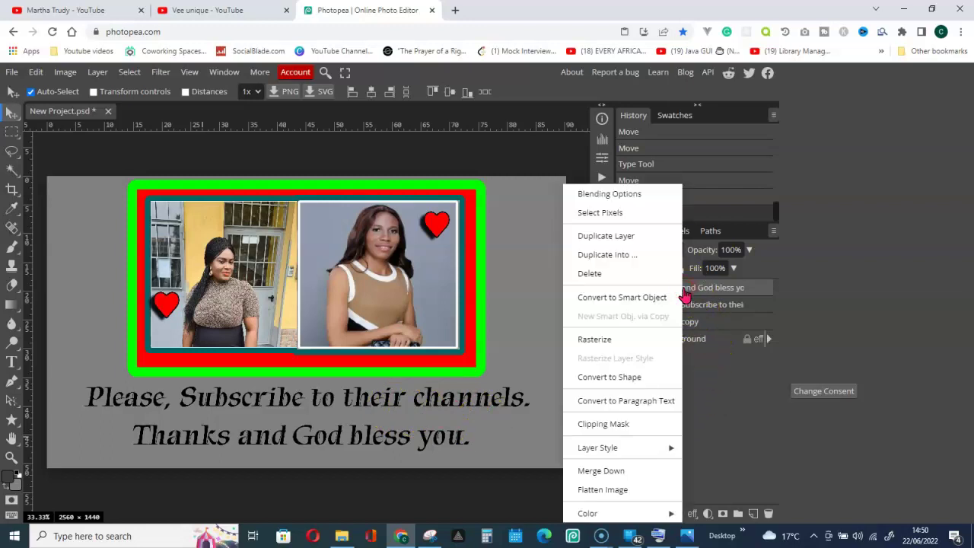
left_click(622, 196)
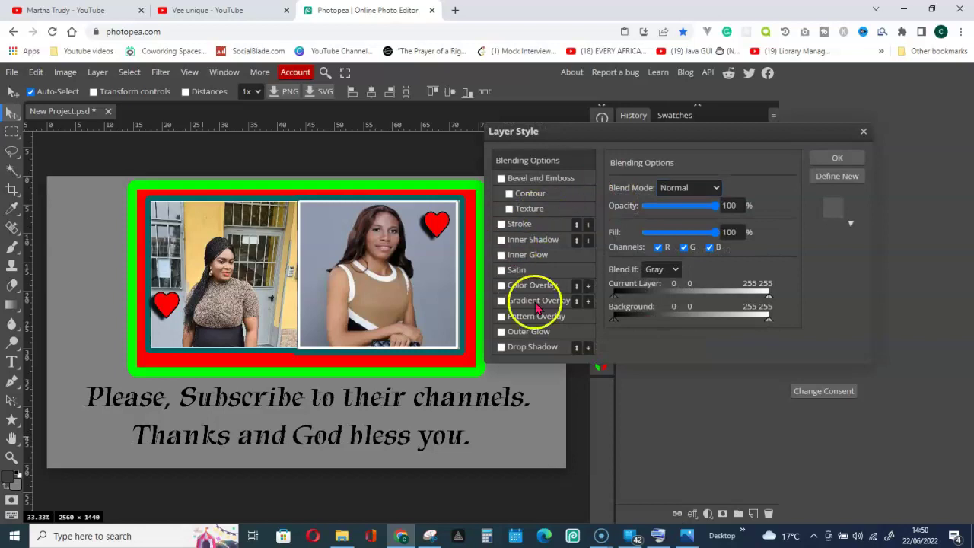
left_click(535, 285)
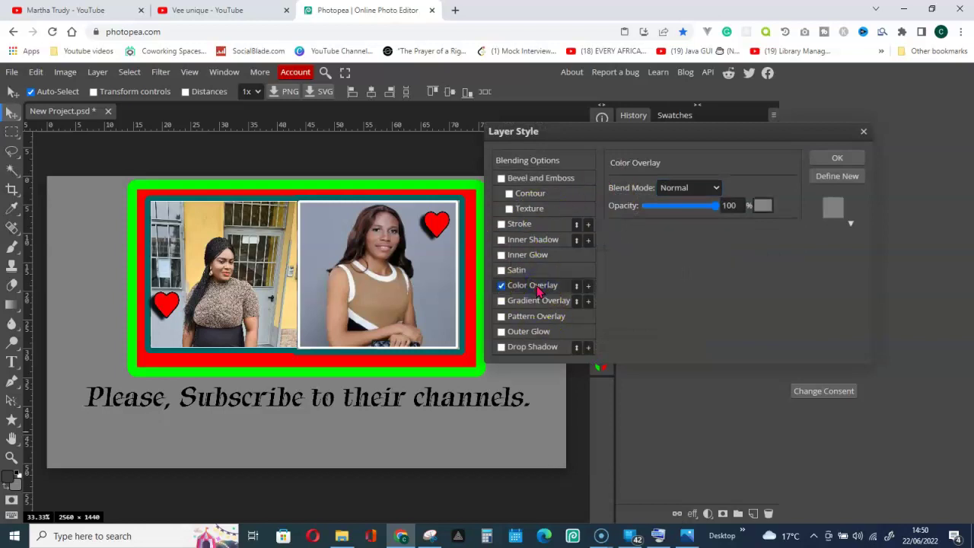
left_click(762, 206)
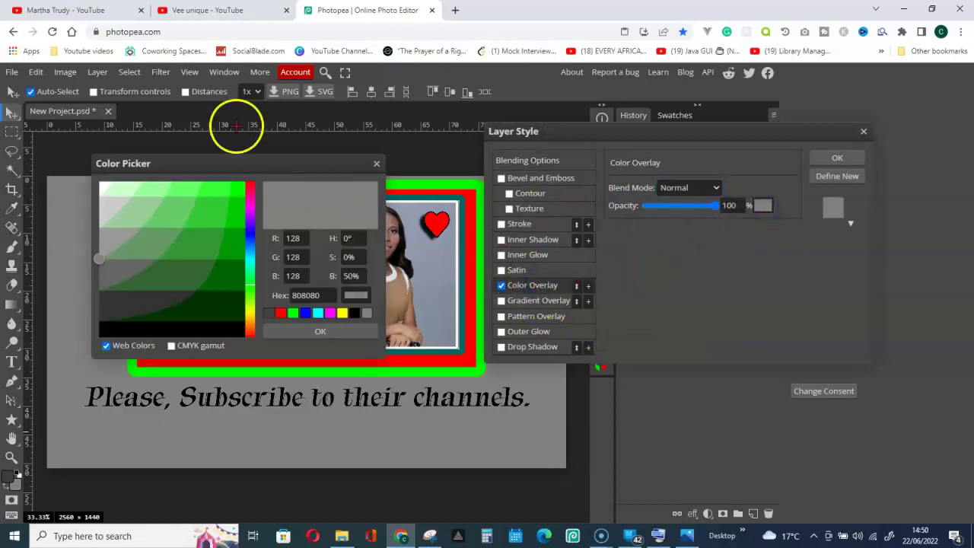
left_click_drag(236, 167, 613, 178)
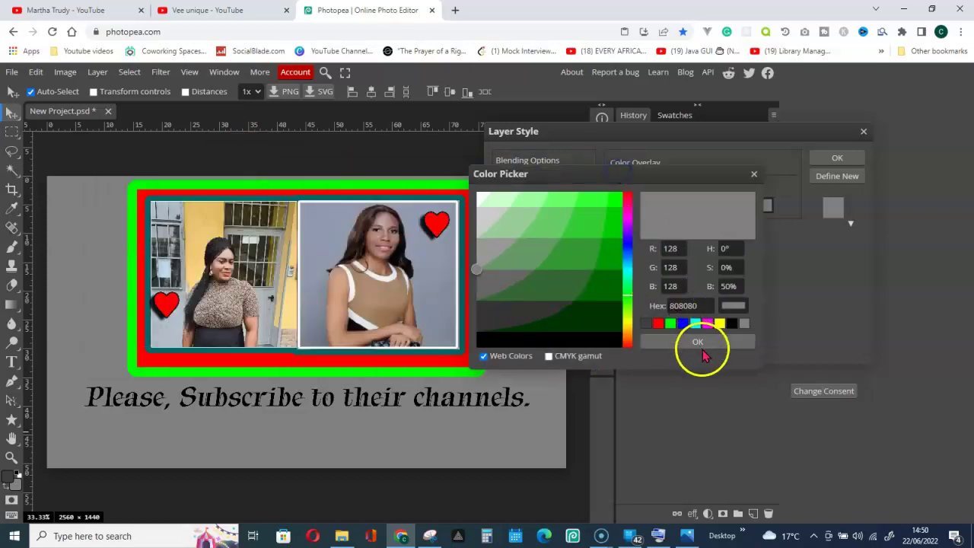
left_click(719, 325)
left_click(685, 344)
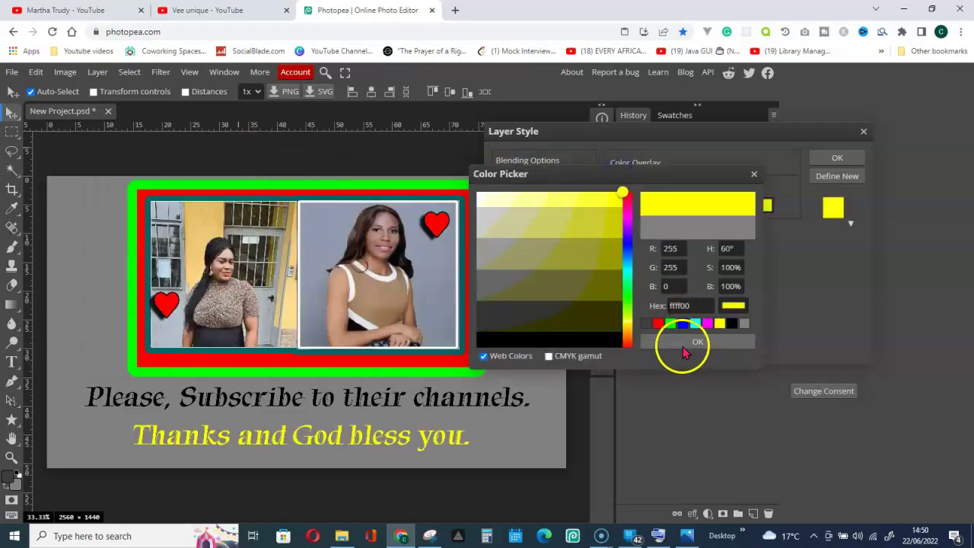